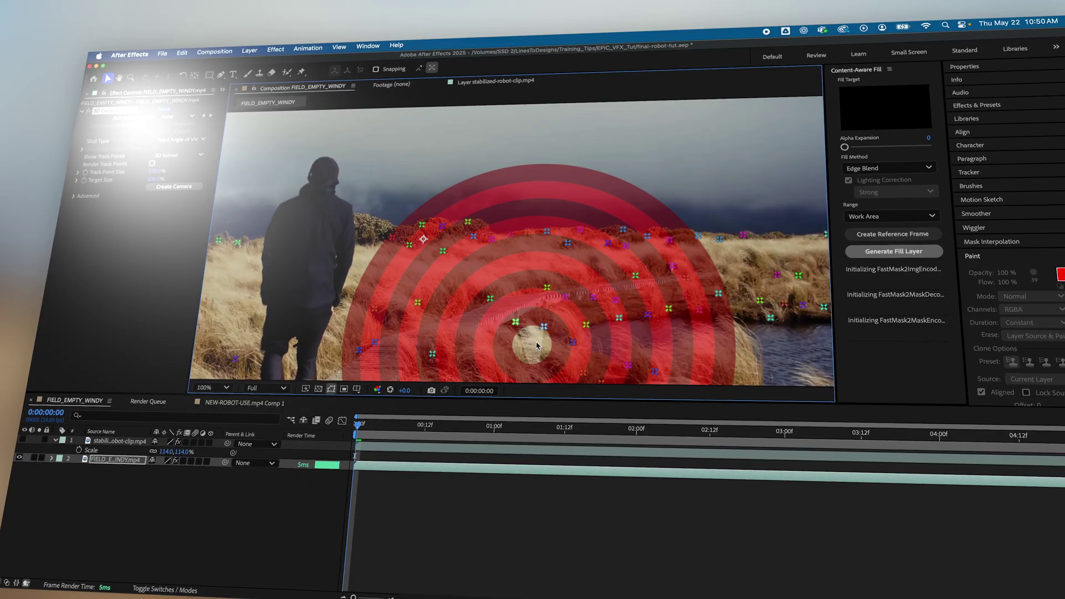
# Step: Scrub the FIELD_EMPTY_WINDY timeline from 0:00 to about 02:08
pyautogui.moveTo(354, 426); pyautogui.dragTo(692, 425)
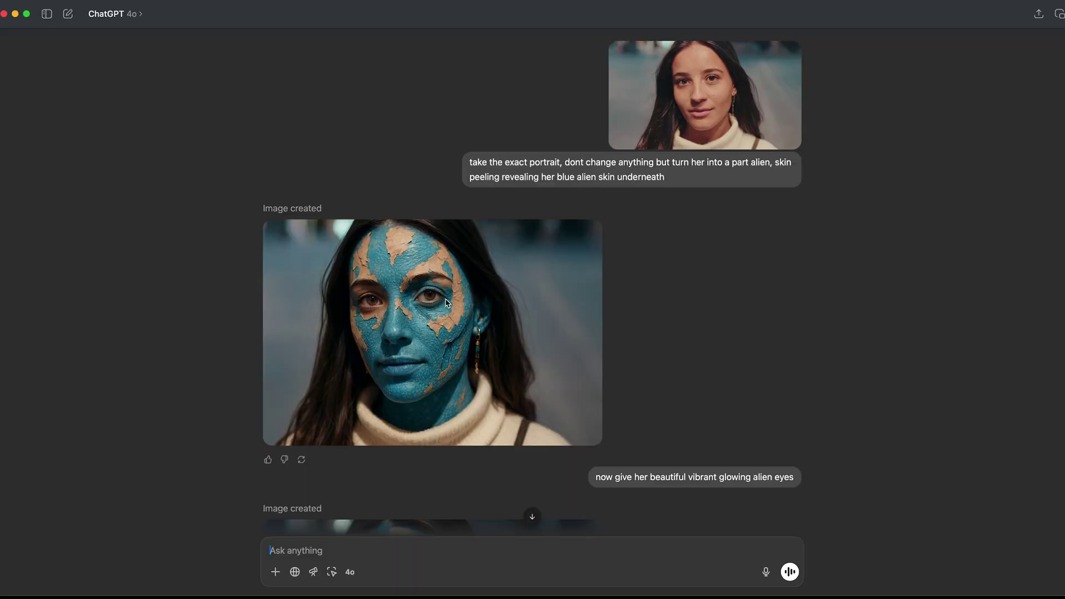
# Step: Scroll down the chat and open the glowing-blue-eye alien portrait at full size
pyautogui.scroll(-5, 448, 303)
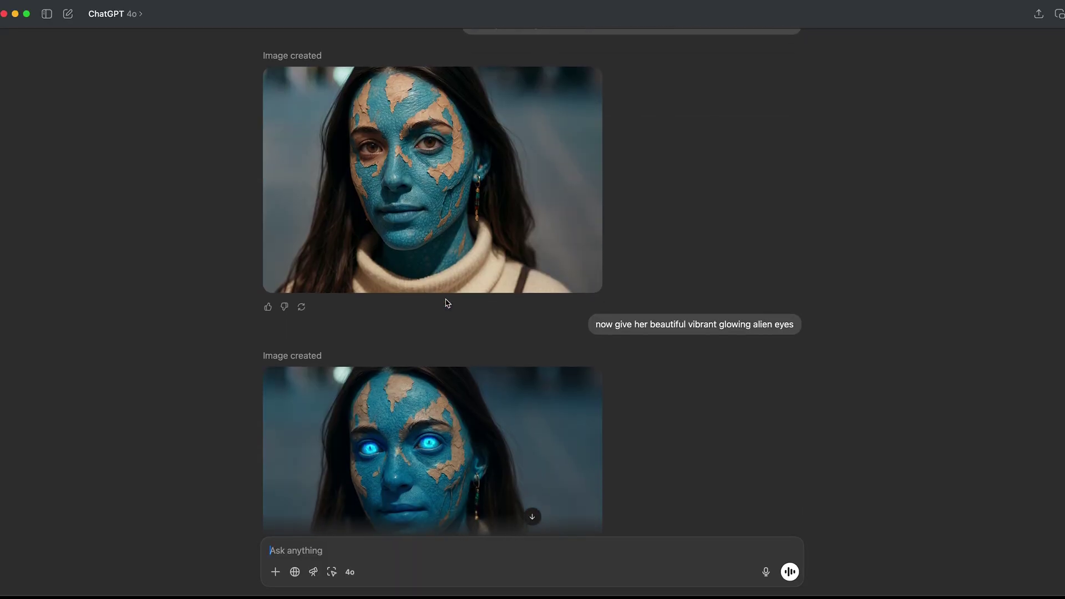
pyautogui.click(451, 369)
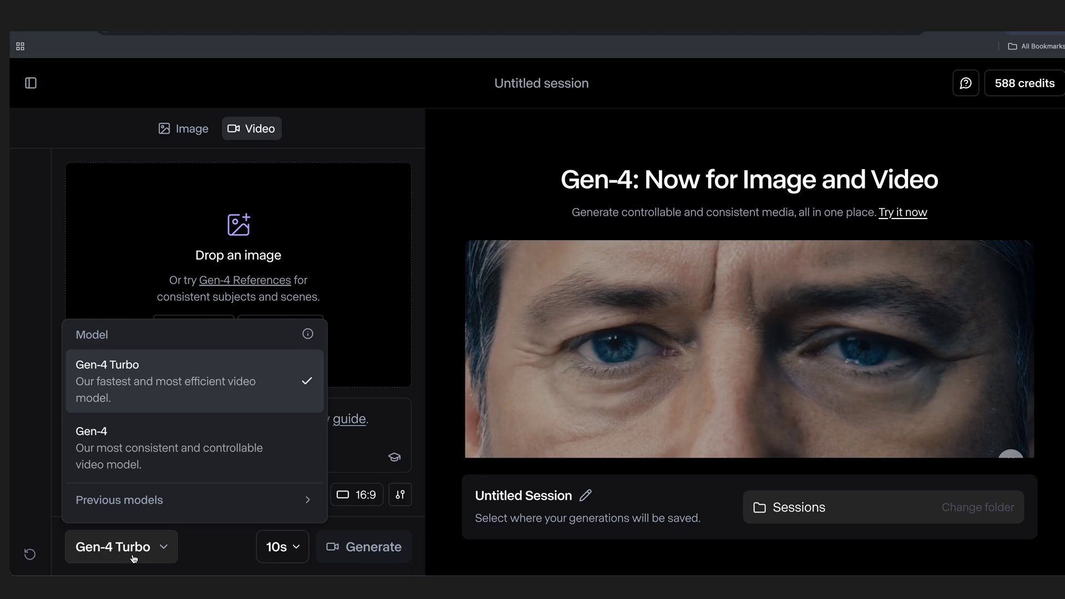
# Step: Generate a Gen-3 Alpha Turbo video from the pasted portrait clip and restyled first frame
pyautogui.click(142, 499)
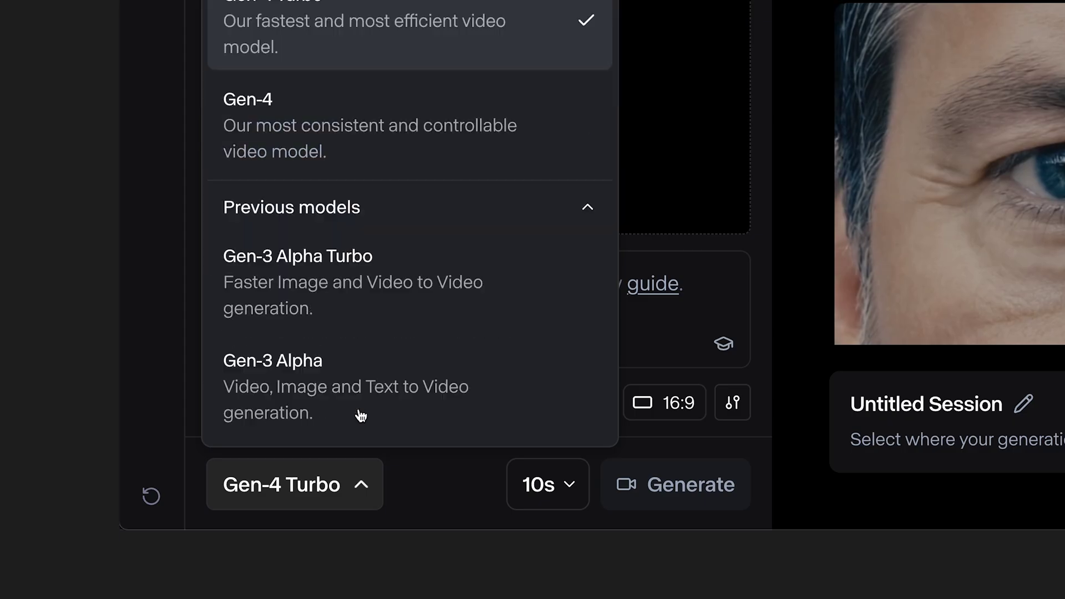
pyautogui.click(157, 421)
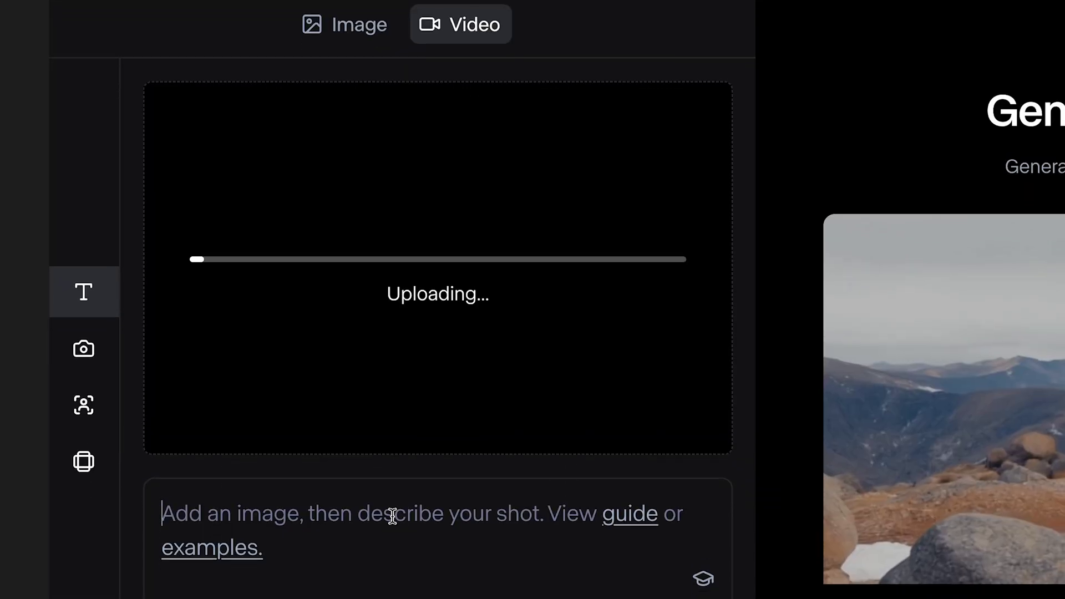
pyautogui.write('portrait of a woman with blue alien-skin underneath her peeling human face')
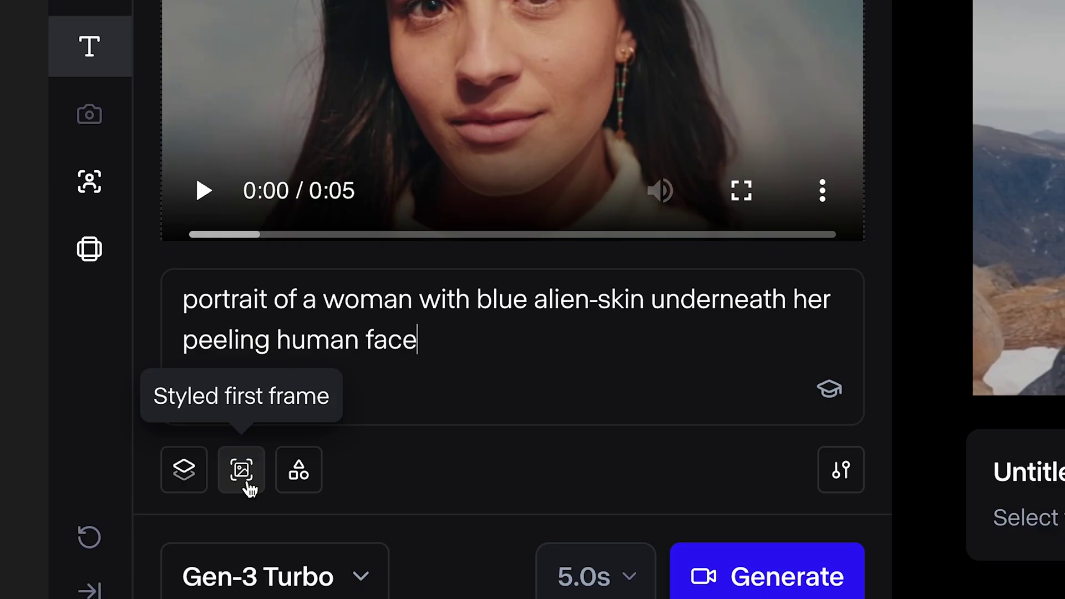
pyautogui.click(242, 471)
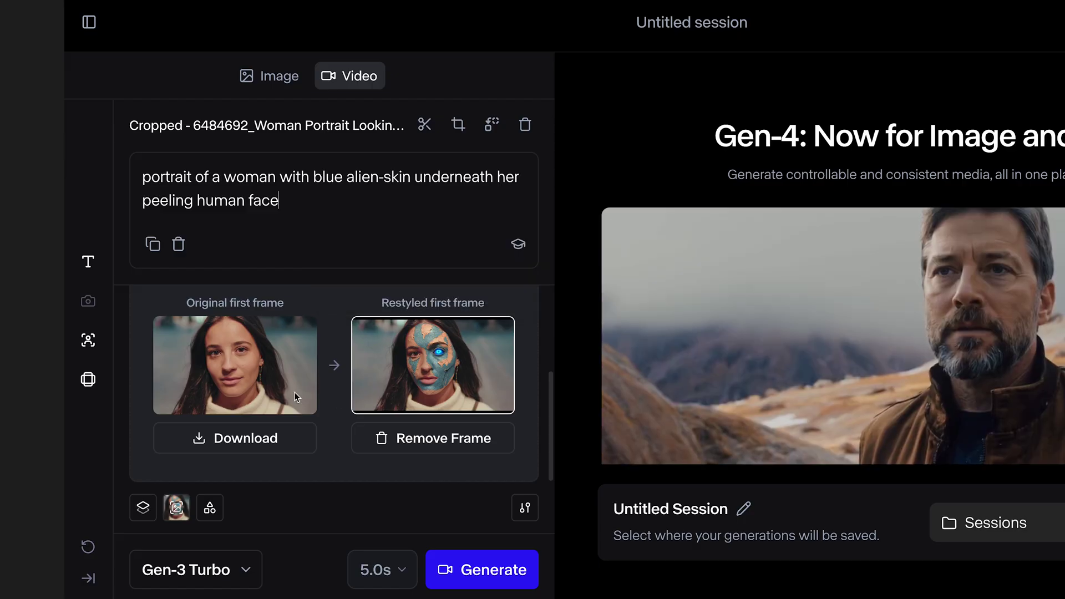
pyautogui.click(473, 566)
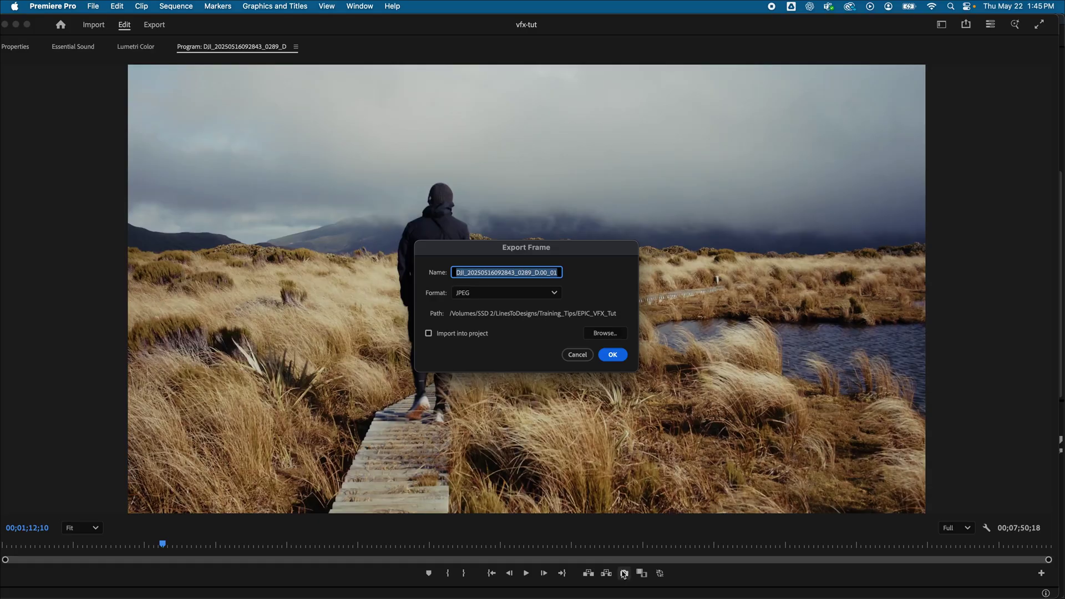
# Step: Export the current boardwalk frame as a JPEG still
pyautogui.press('Return')
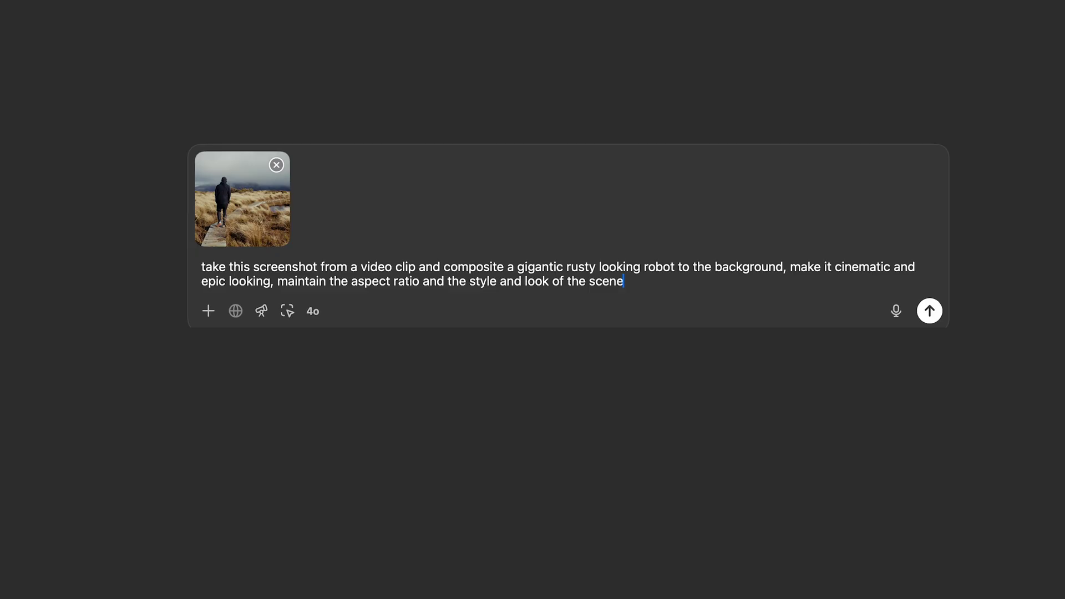
# Step: Send the exported frame with the prompt to composite a gigantic rusty robot behind the man
pyautogui.press('Return')
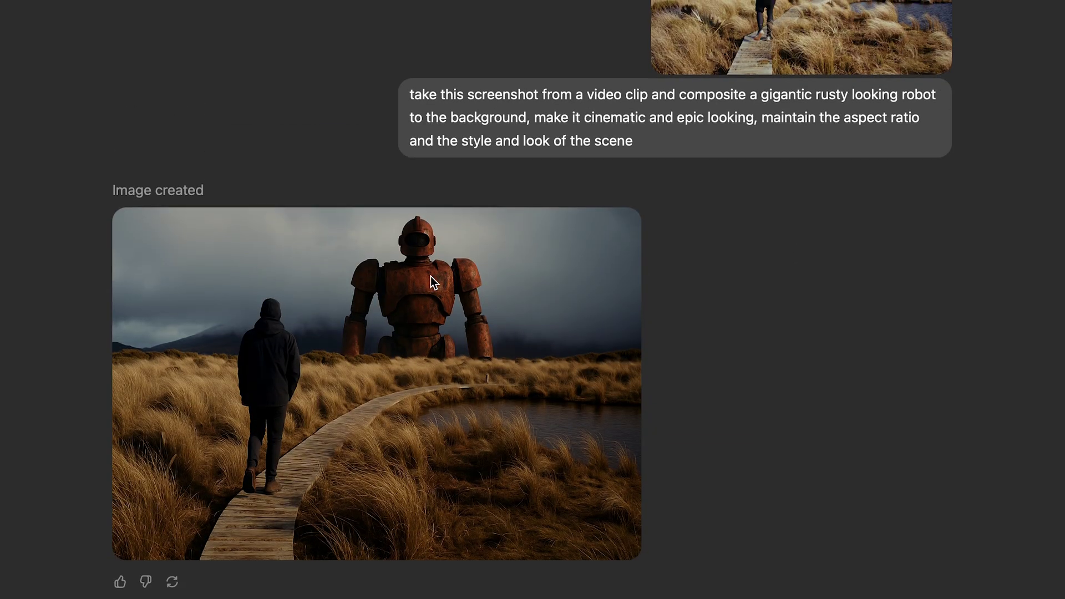
# Step: Paste the ChatGPT robot image into Photoshop, scale it to 149% and shift it right
pyautogui.rightClick(482, 277)
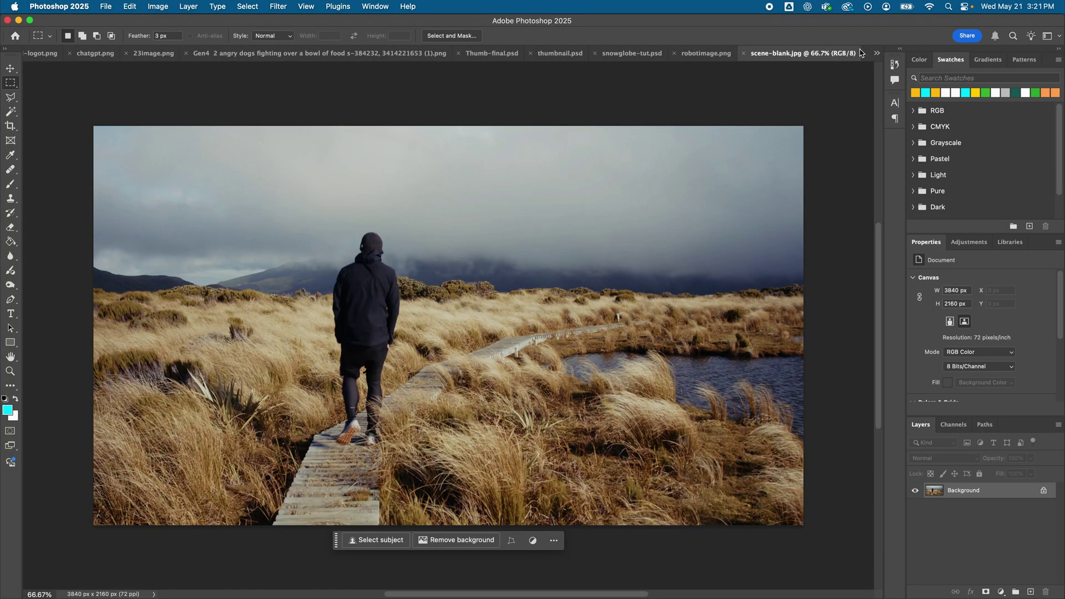
pyautogui.press('super+v')
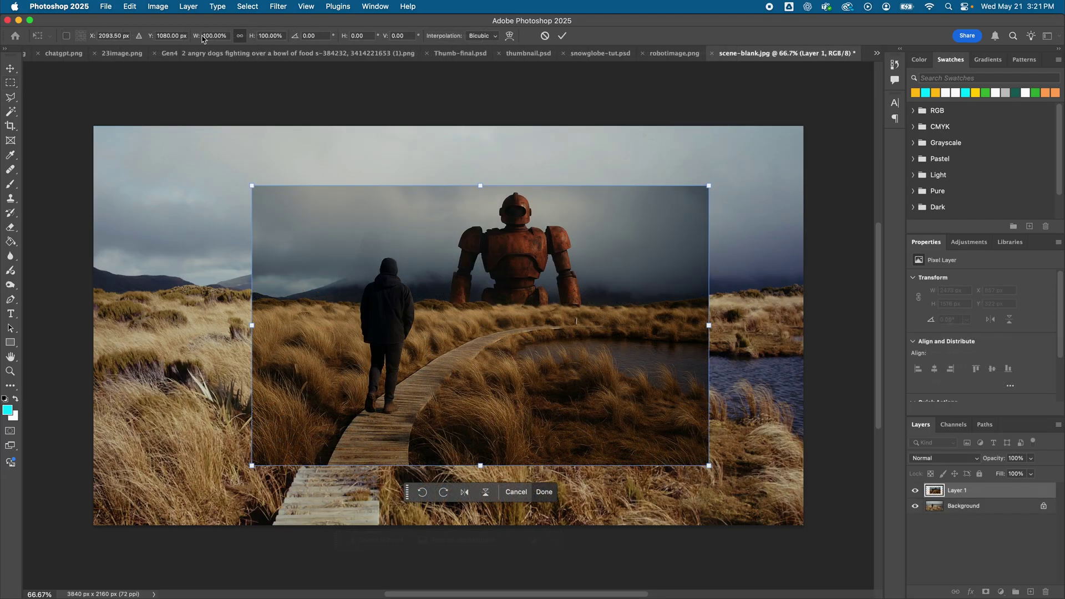
pyautogui.moveTo(199, 38); pyautogui.dragTo(224, 37)
pyautogui.moveTo(382, 195); pyautogui.dragTo(409, 203)
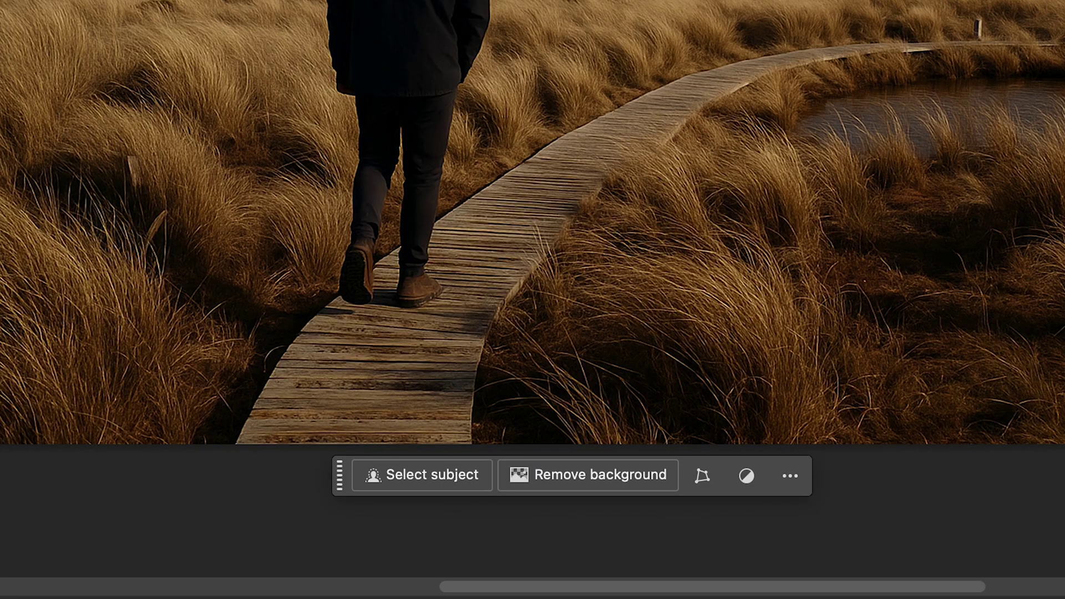
# Step: Cut out the robot via Select Subject and Select Inverse, then pick the background photo layer
pyautogui.click(449, 493)
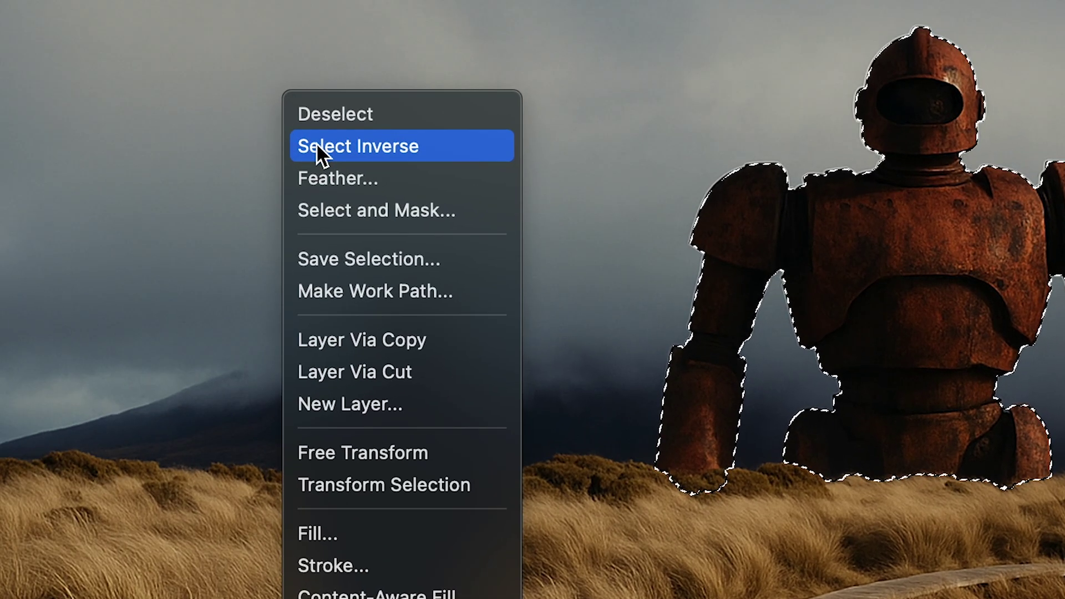
pyautogui.click(317, 146)
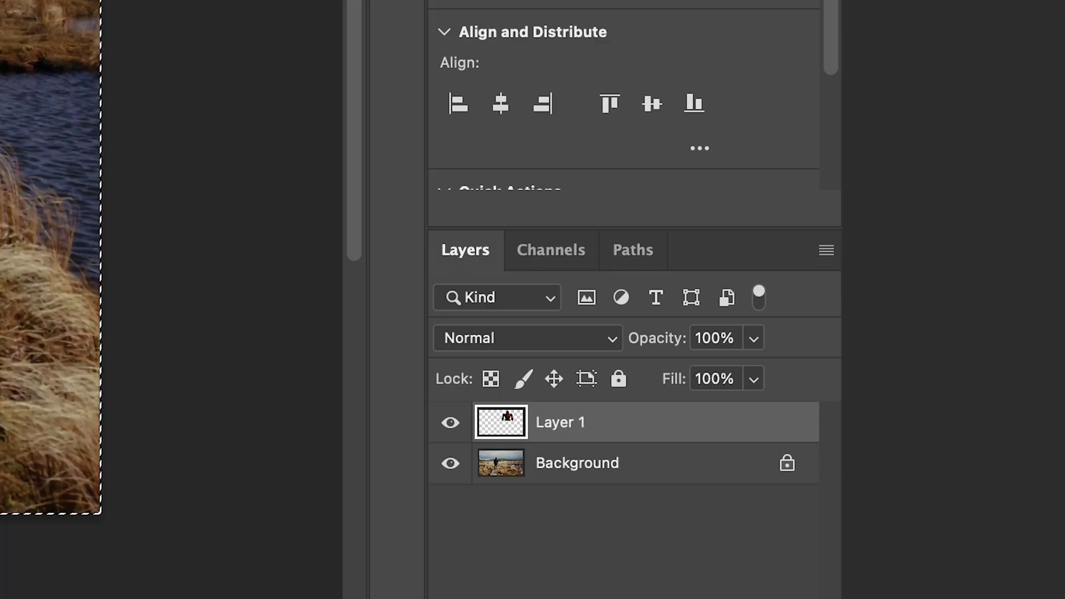
pyautogui.click(739, 462)
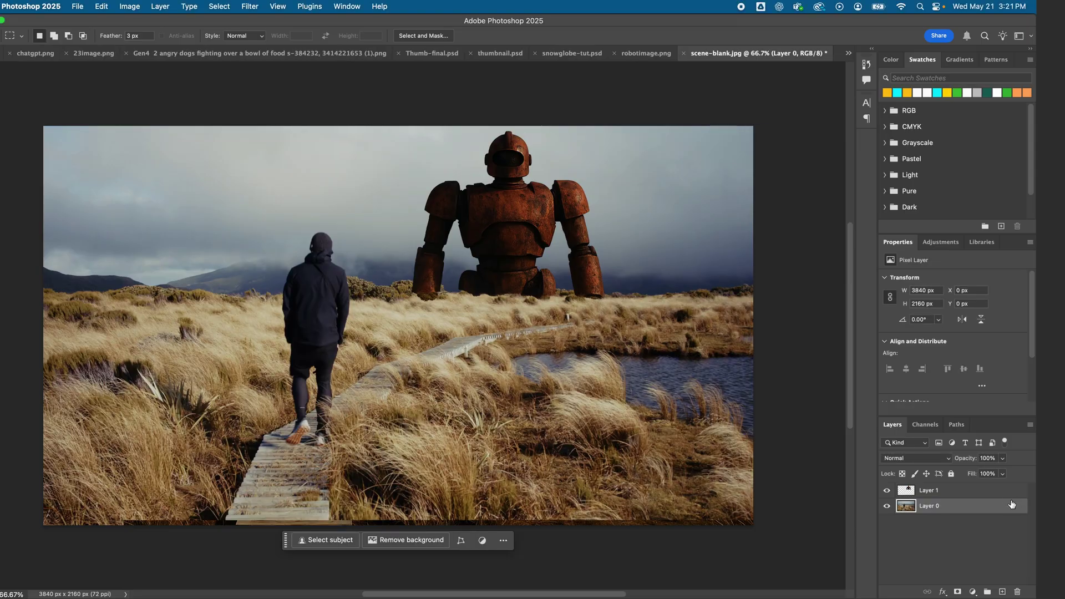
# Step: Apply the Harmonization neural filter using Layer 0 as reference, strength 93, brightness +3
pyautogui.click(222, 6)
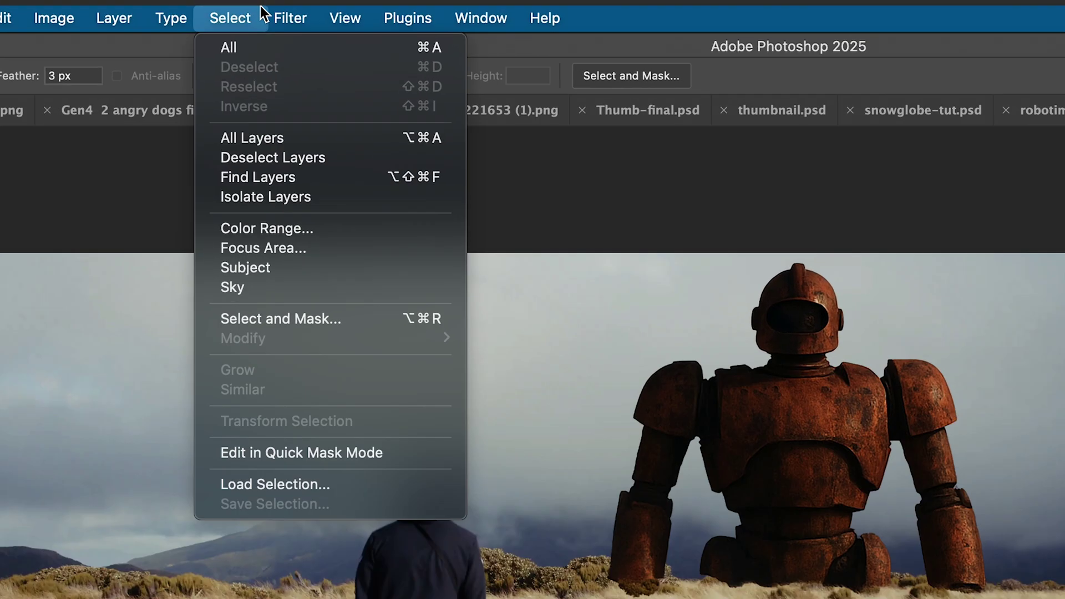
pyautogui.click(283, 75)
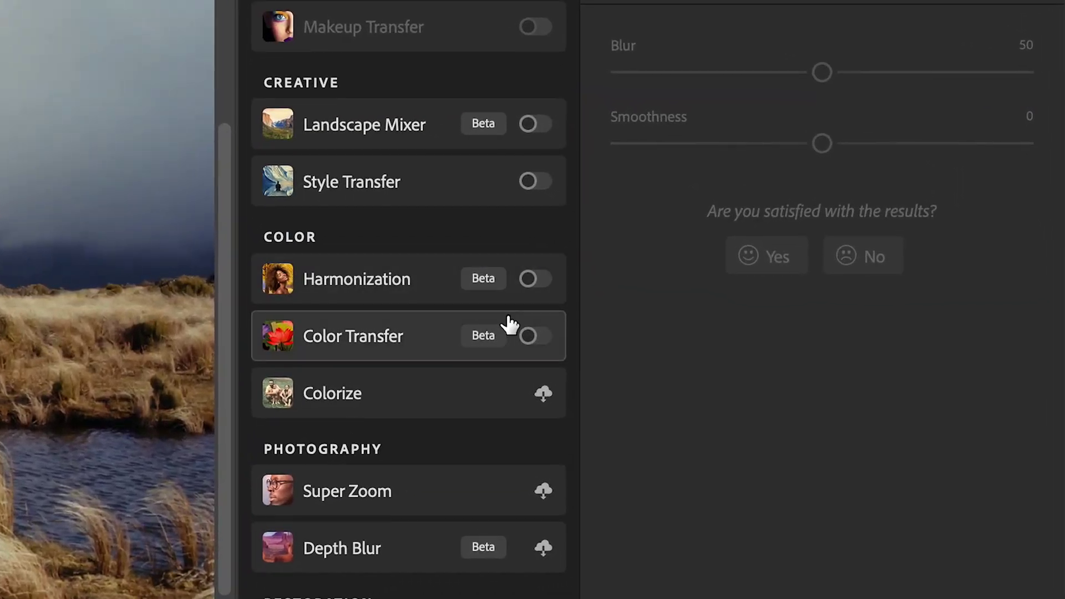
pyautogui.click(435, 285)
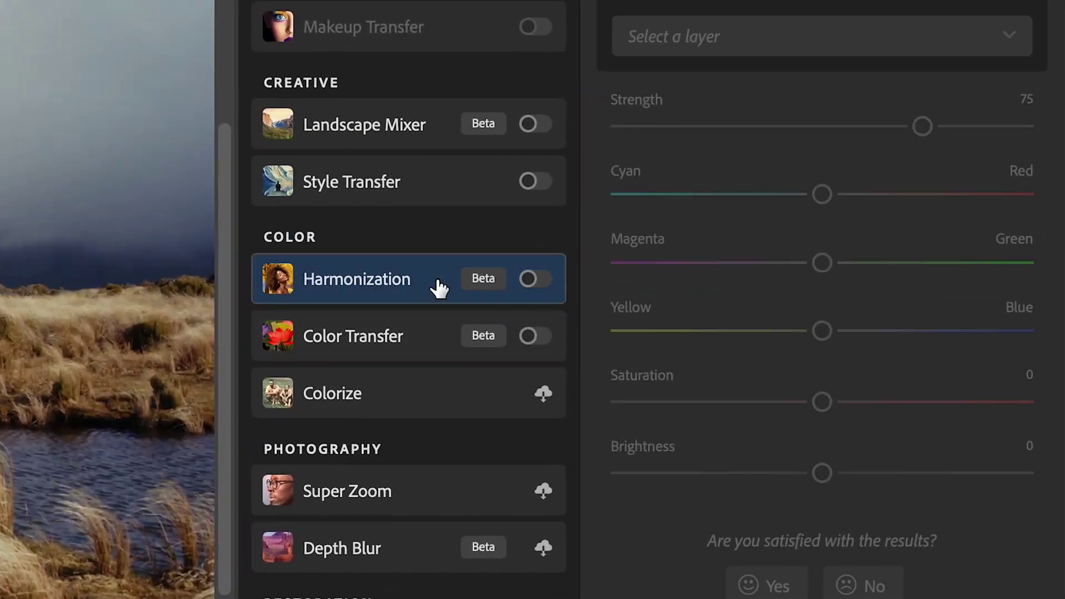
pyautogui.click(530, 279)
pyautogui.click(706, 39)
pyautogui.click(443, 325)
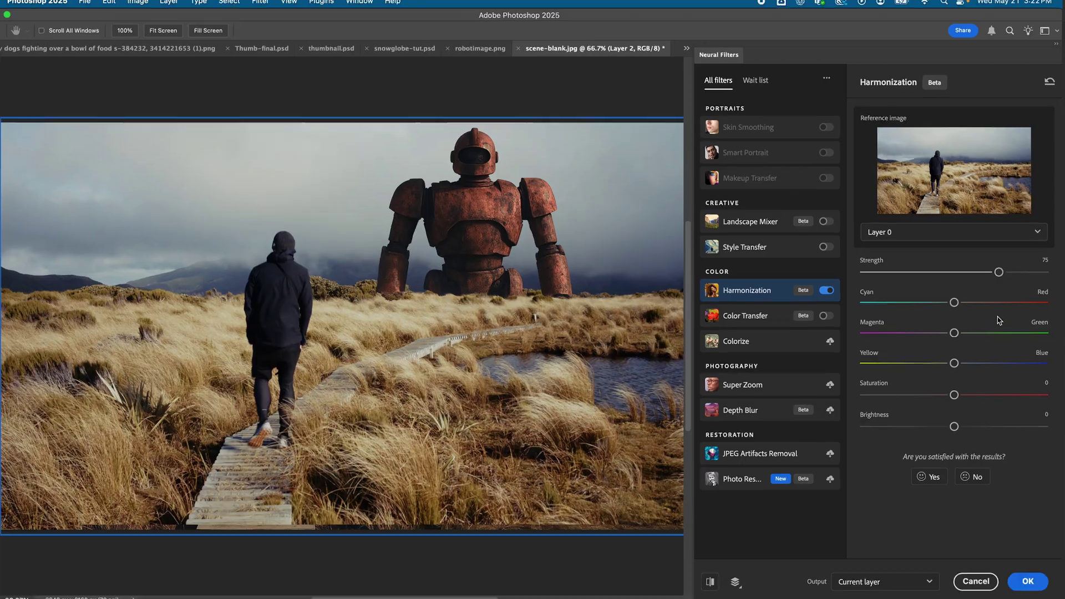
pyautogui.moveTo(1003, 272); pyautogui.dragTo(1020, 275)
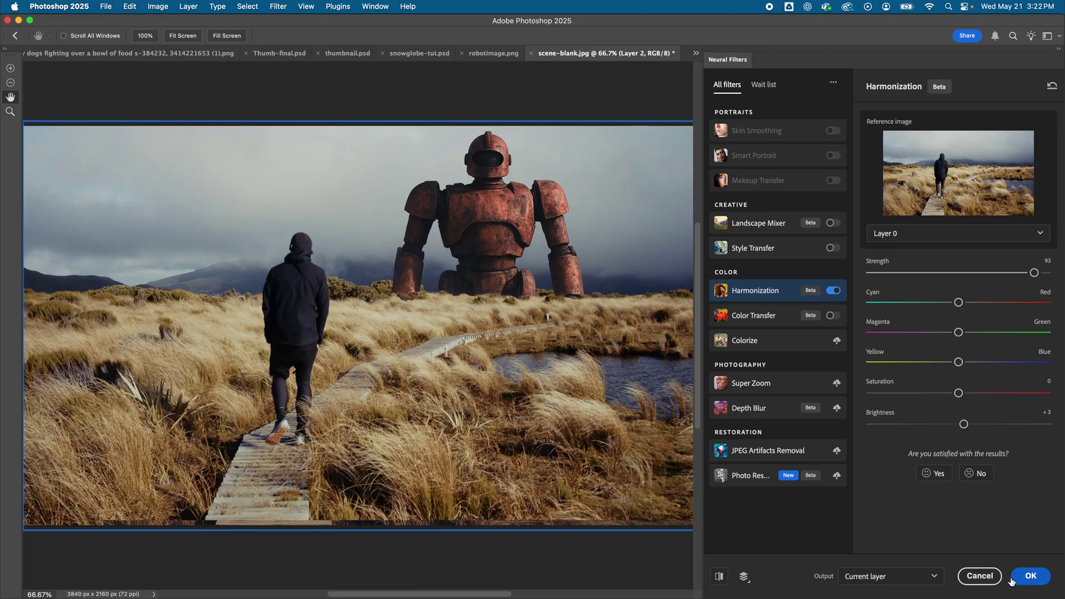
pyautogui.click(1032, 577)
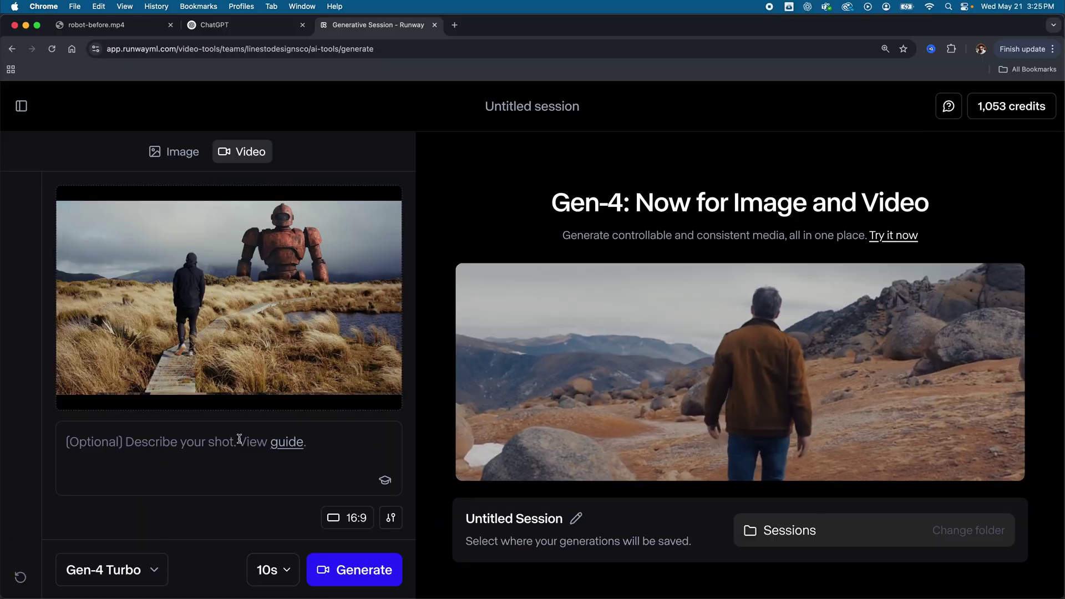
# Step: Generate a 10s Gen-4 Turbo static-shot robot clip, then rewrite the prompt to scan for humans
pyautogui.write(', static shot,')
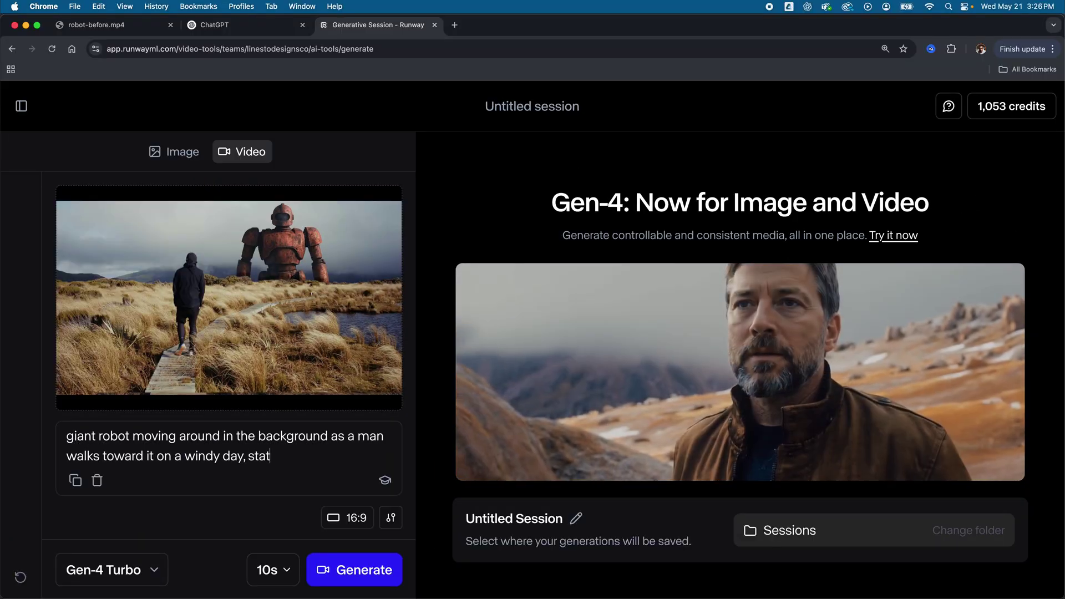
pyautogui.write(' no camera')
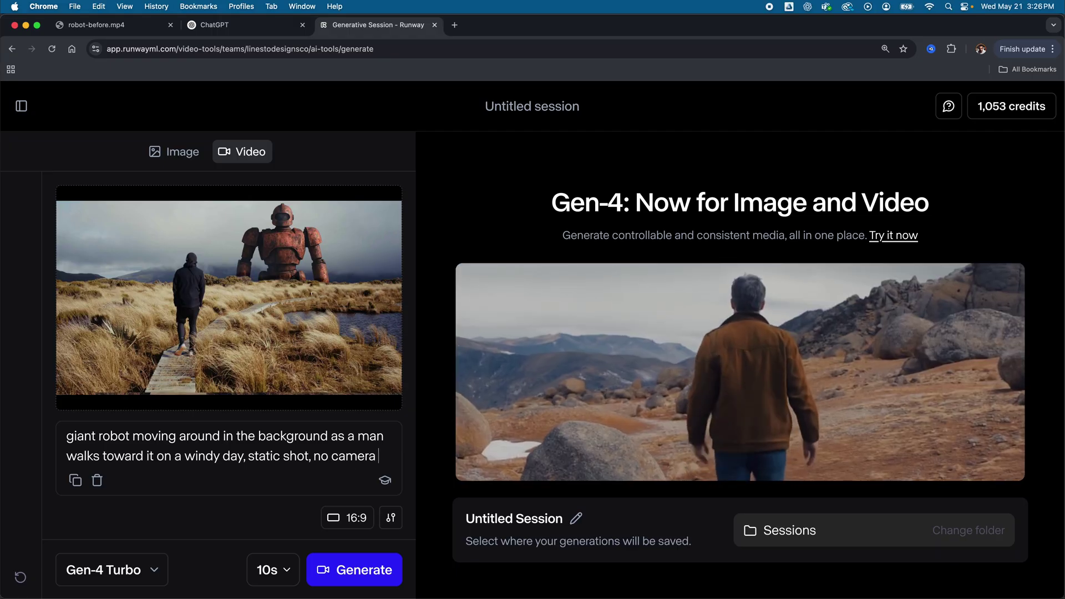
pyautogui.write(' m')
pyautogui.write('ovement')
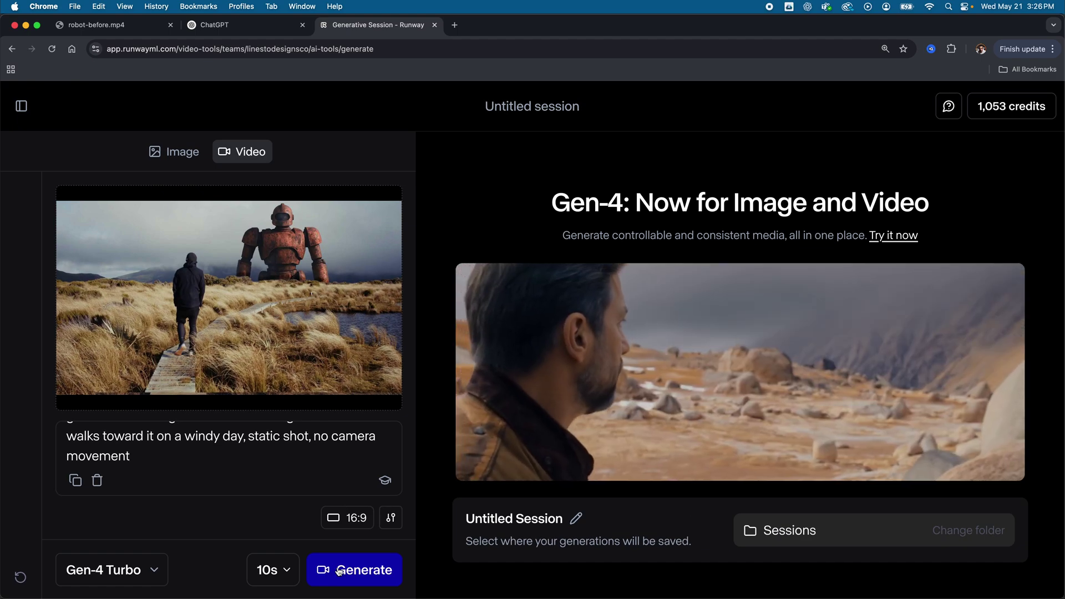
pyautogui.click(340, 572)
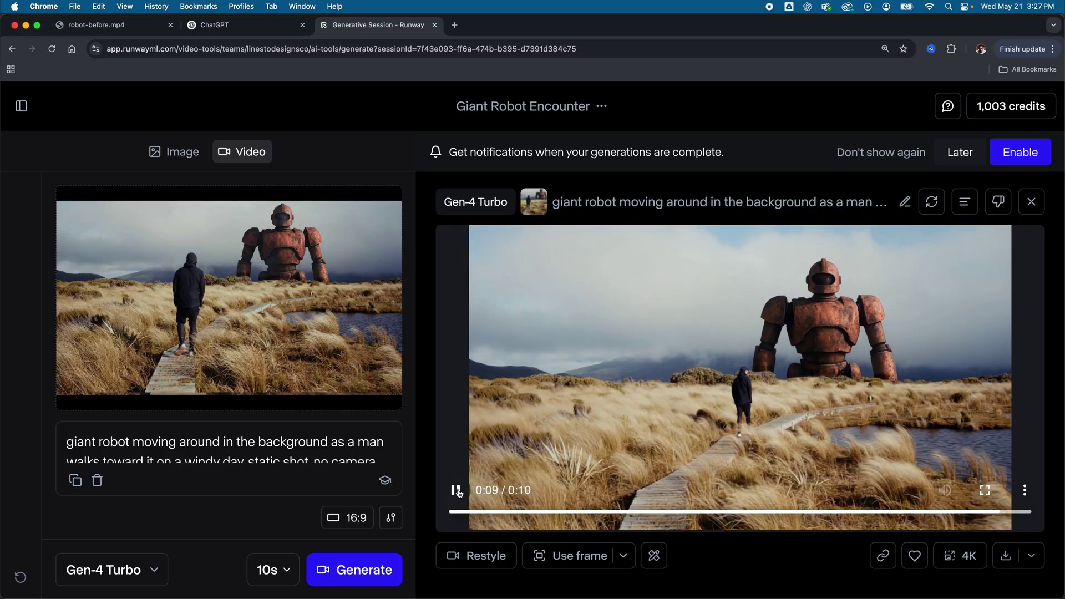
pyautogui.write('l')
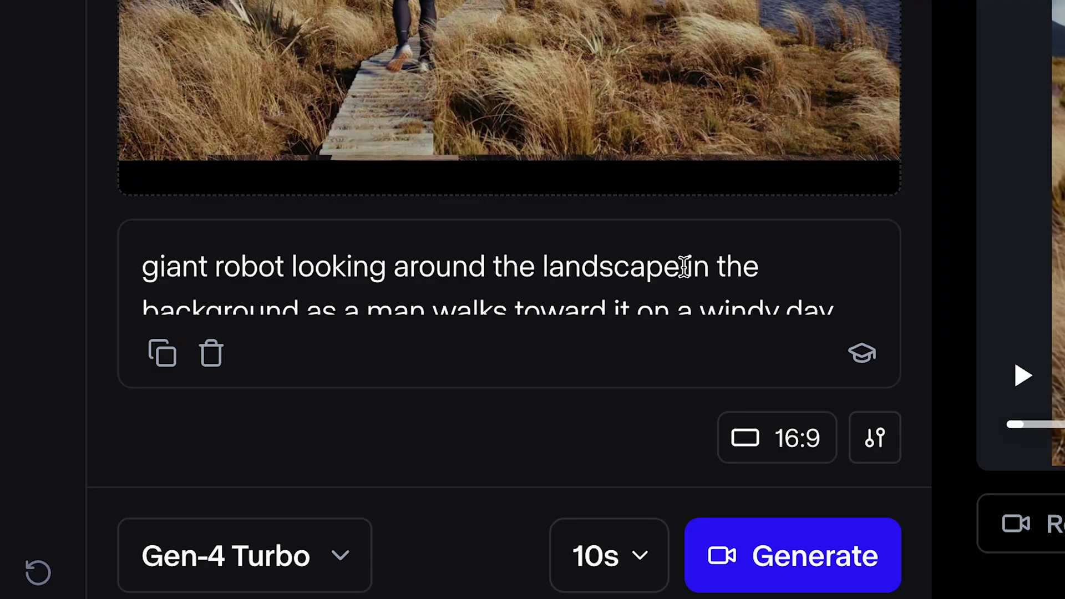
pyautogui.moveTo(686, 267); pyautogui.dragTo(661, 232)
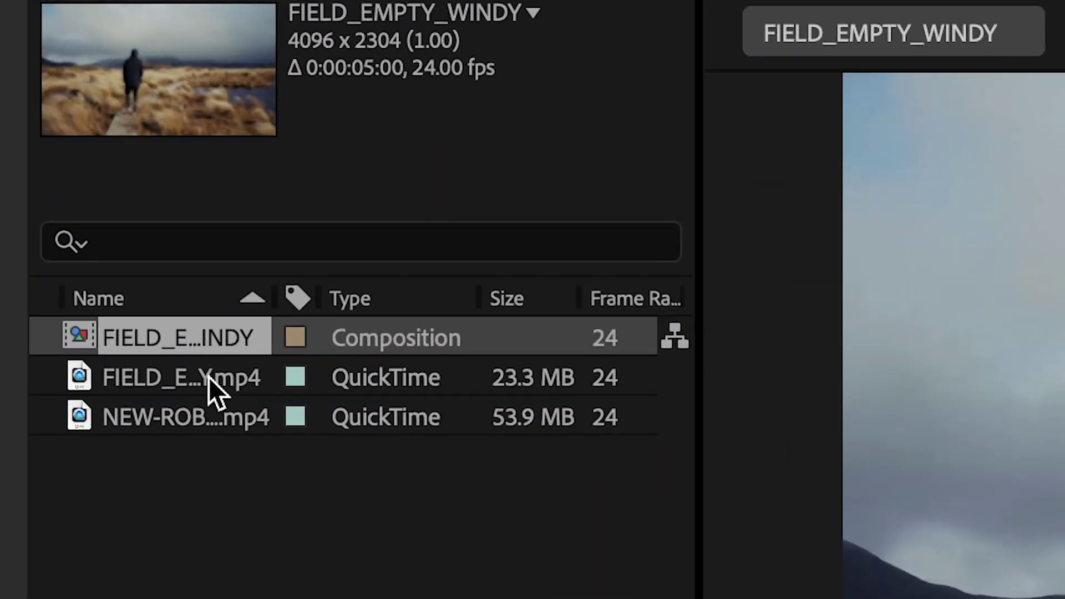
# Step: Place NEW-ROBOT-USE.mp4 above the field clip and move the playhead to about 0:00:00:15
pyautogui.click(209, 378)
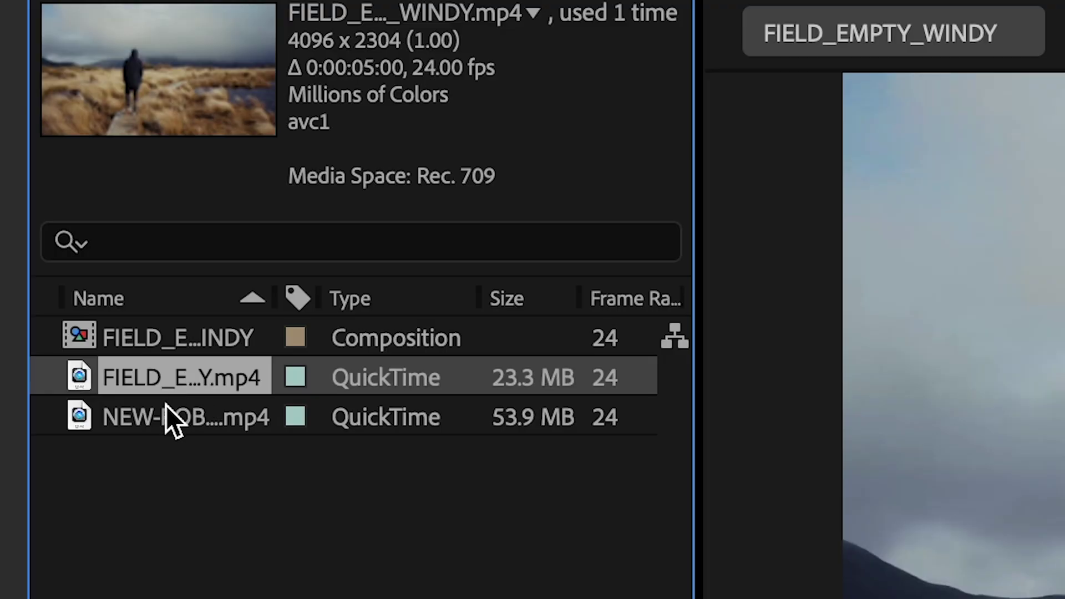
pyautogui.moveTo(188, 419); pyautogui.dragTo(420, 338)
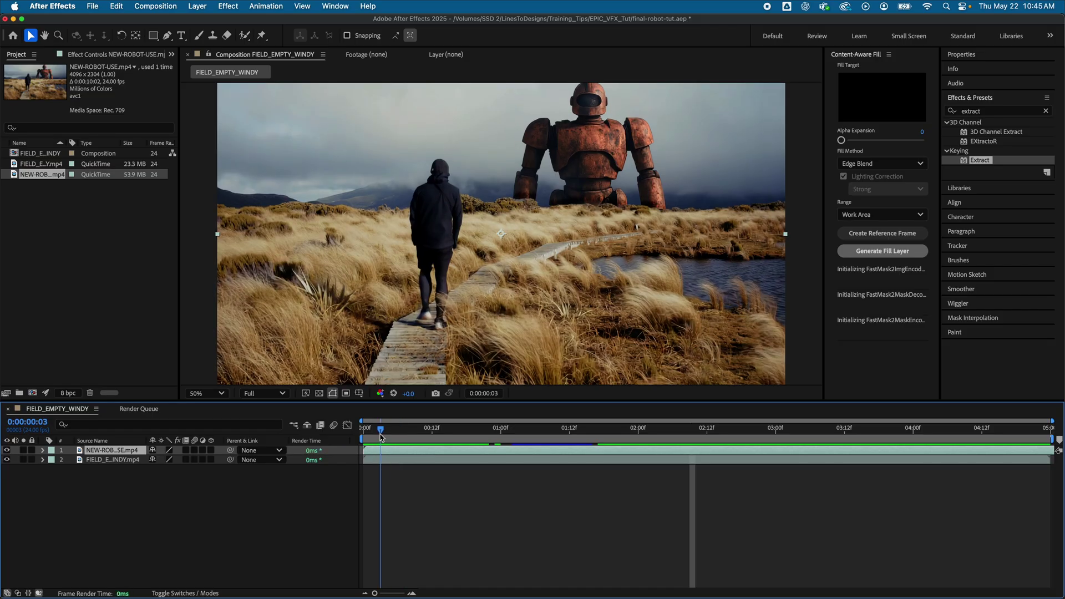
pyautogui.click(450, 430)
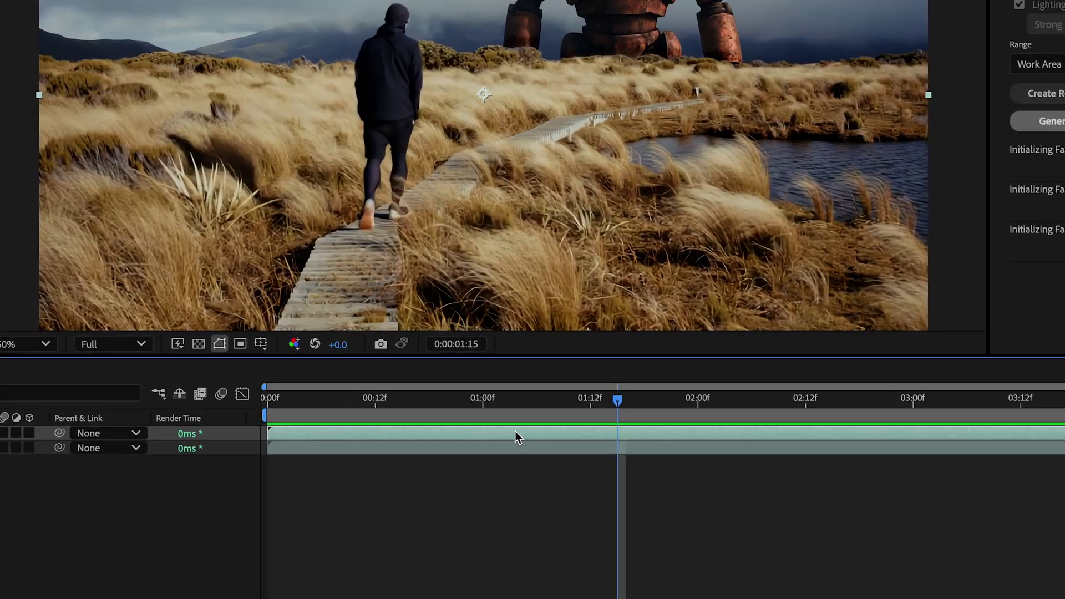
# Step: Apply Warp Stabilizer VFX to the robot layer with Result No Motion and Additional Scale 90%
pyautogui.rightClick(521, 451)
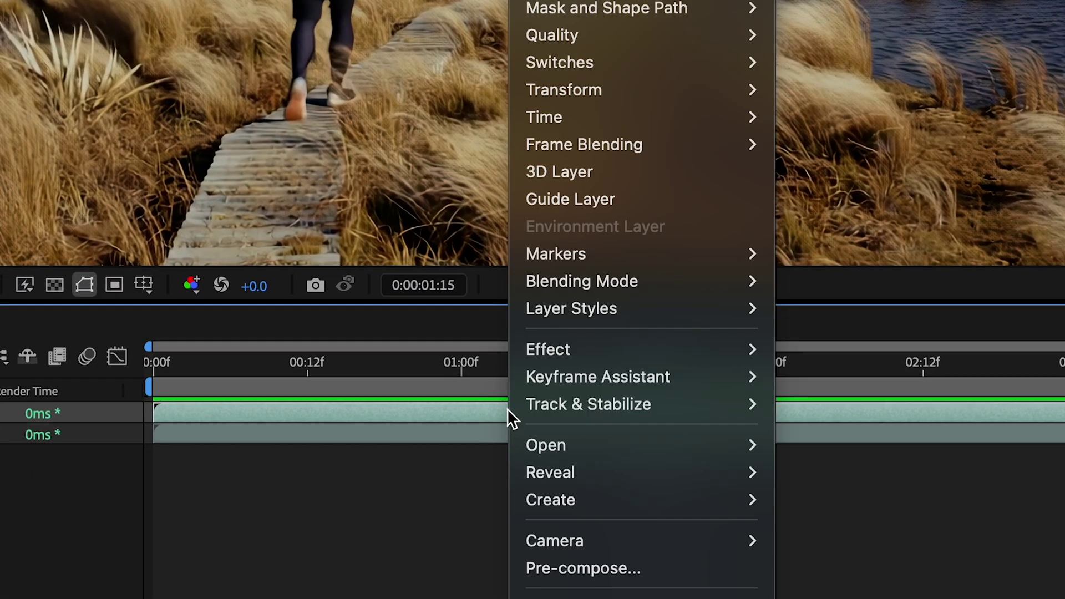
pyautogui.moveTo(602, 402)
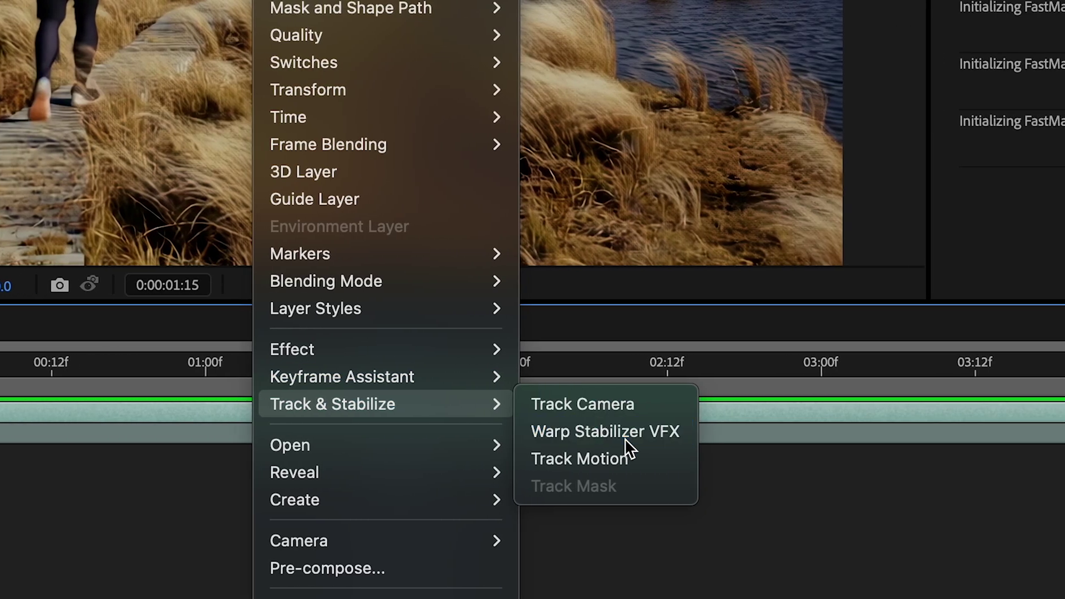
pyautogui.click(604, 438)
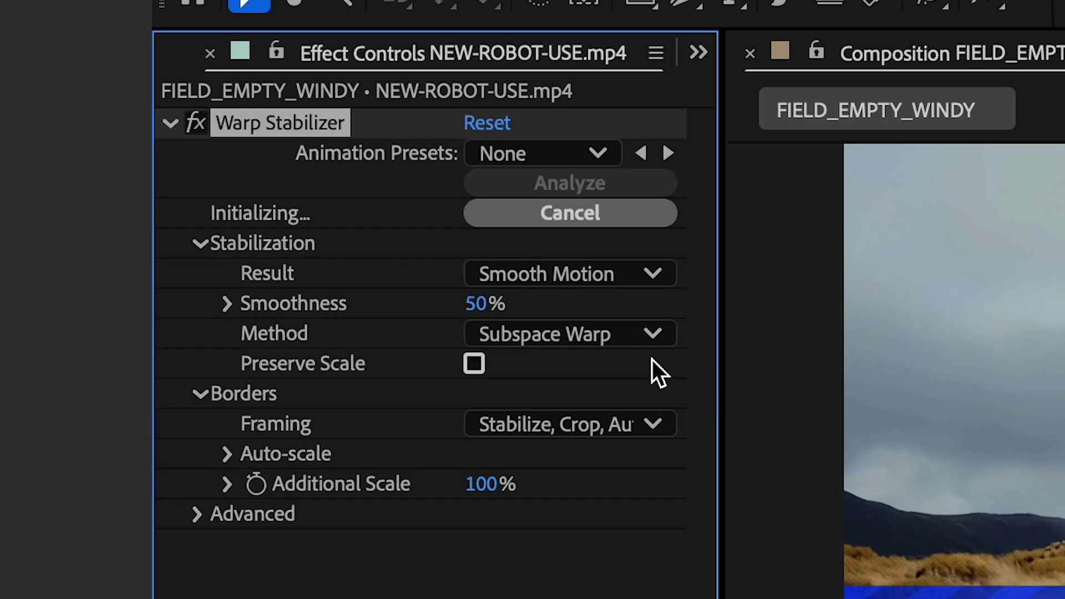
pyautogui.click(560, 276)
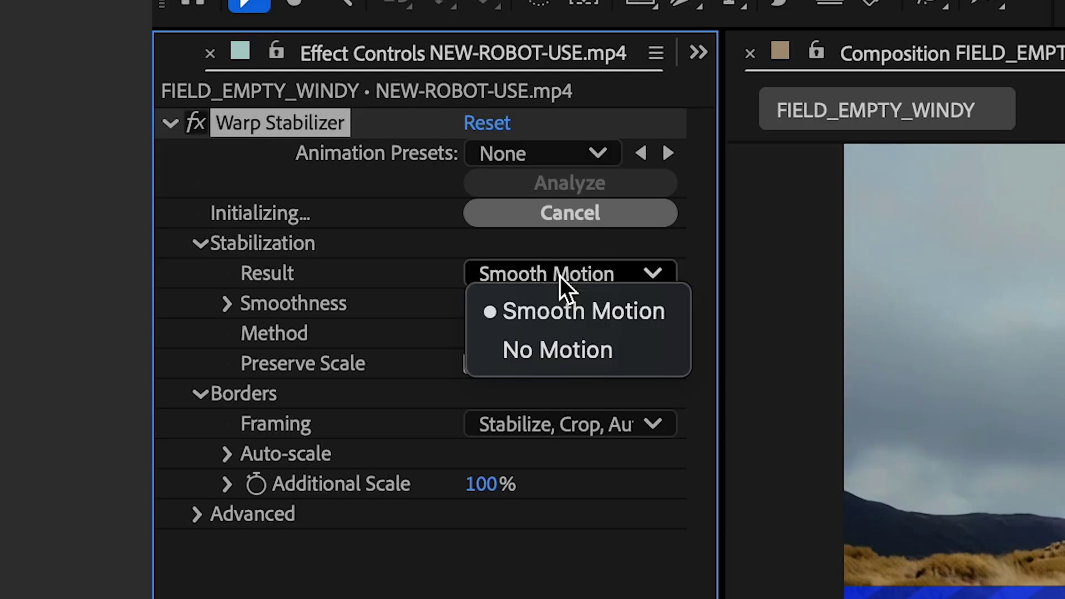
pyautogui.click(561, 343)
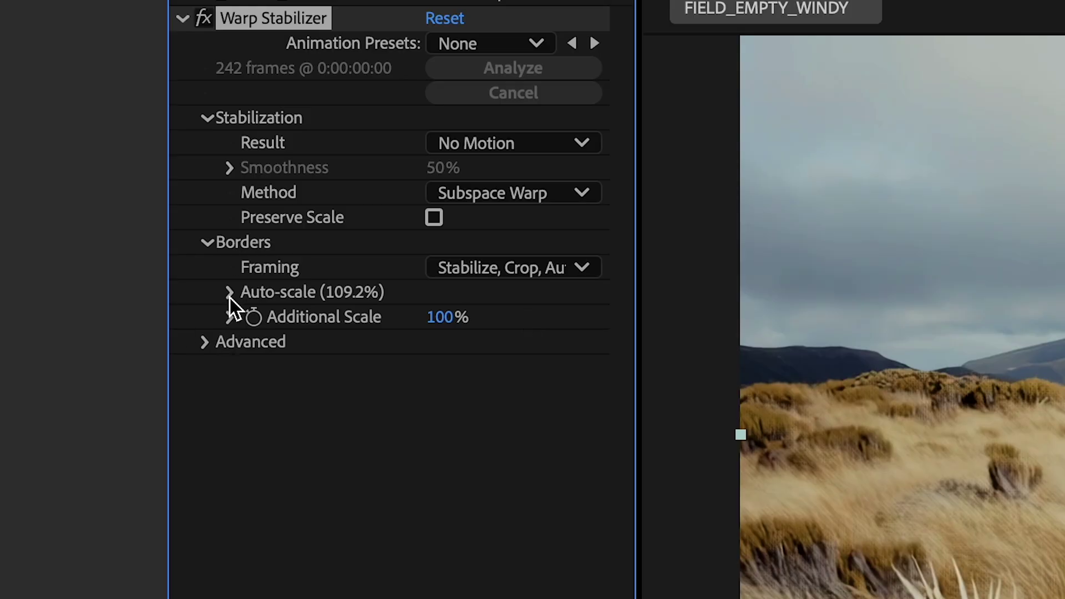
pyautogui.moveTo(435, 372); pyautogui.dragTo(418, 367)
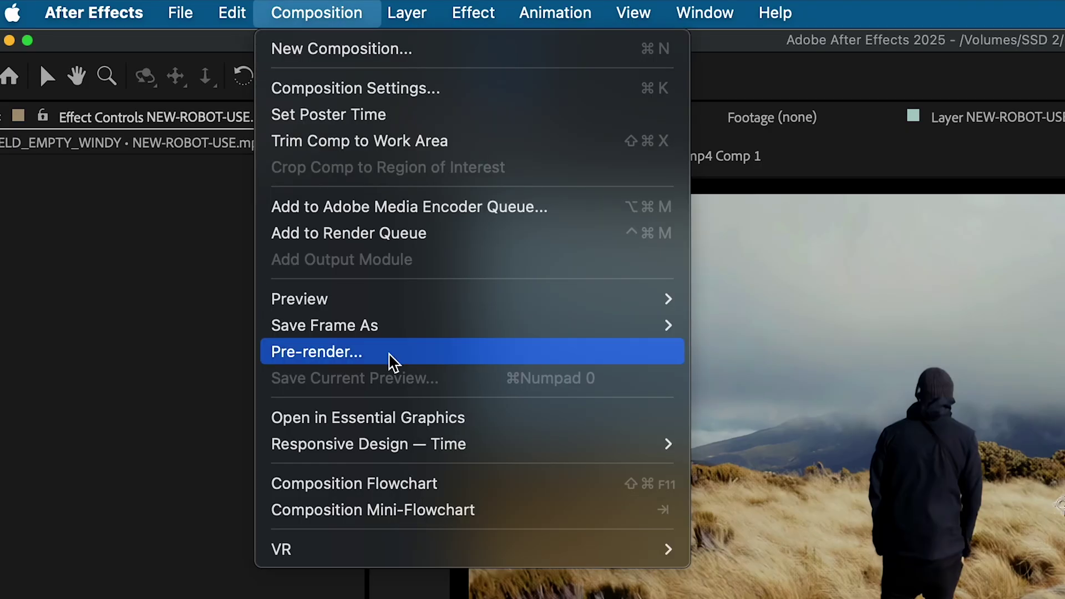
# Step: Swap the robot comp for pre-rendered stabilized-robot-clip.mp4 and begin cutting it out with Roto Brush
pyautogui.click(389, 358)
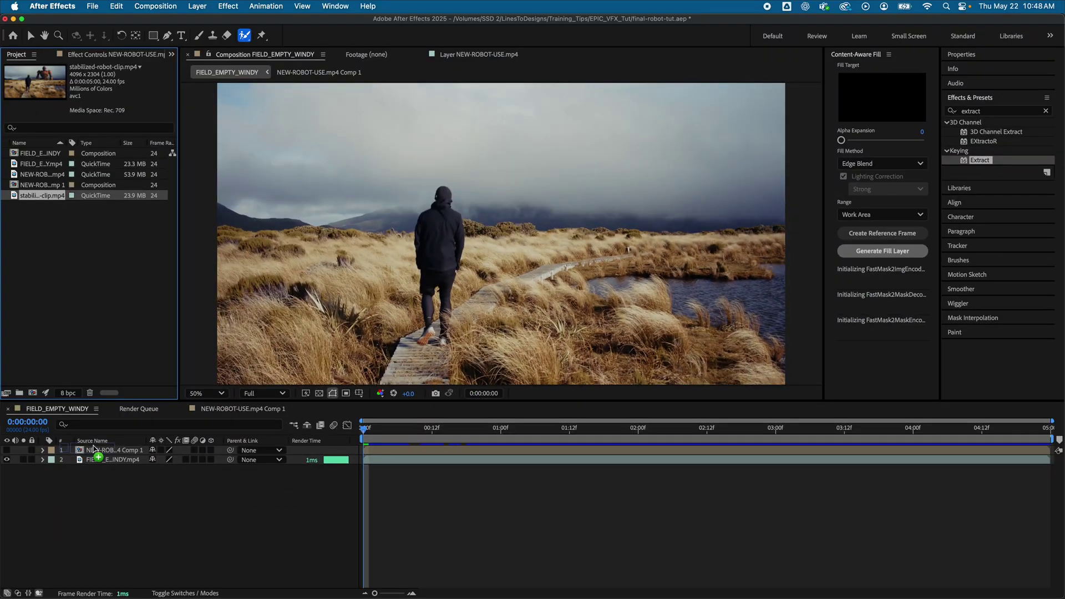
pyautogui.moveTo(98, 450); pyautogui.dragTo(100, 452)
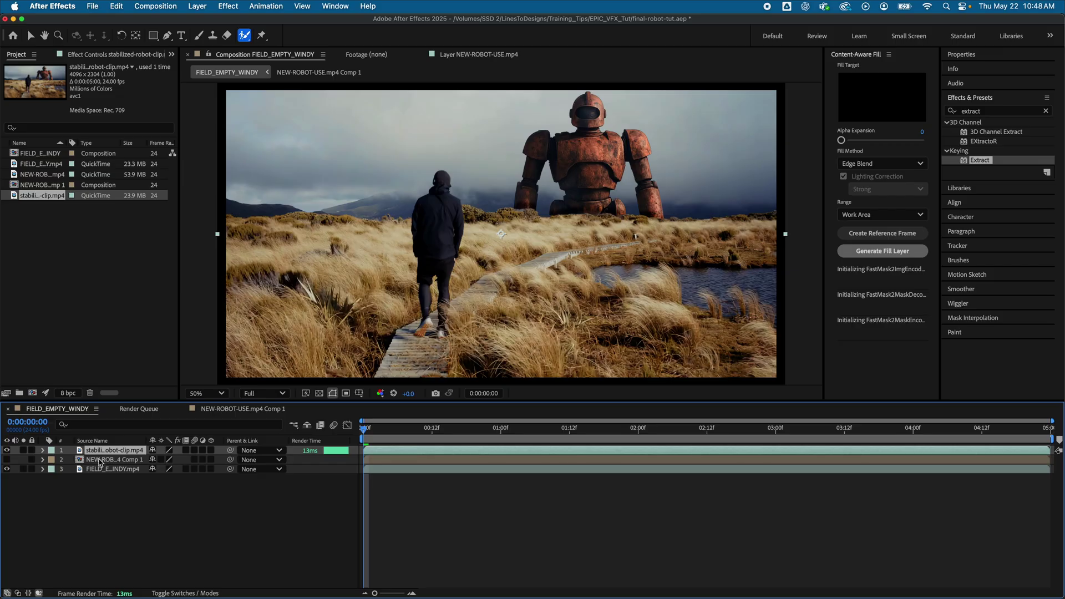
pyautogui.click(100, 460)
pyautogui.press('Delete')
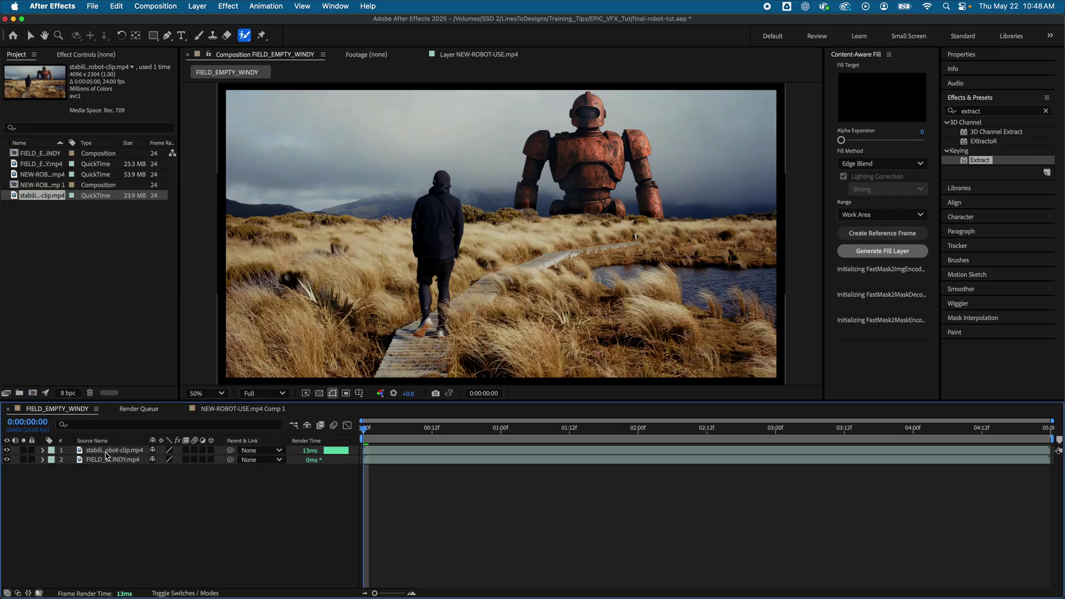
pyautogui.doubleClick(105, 455)
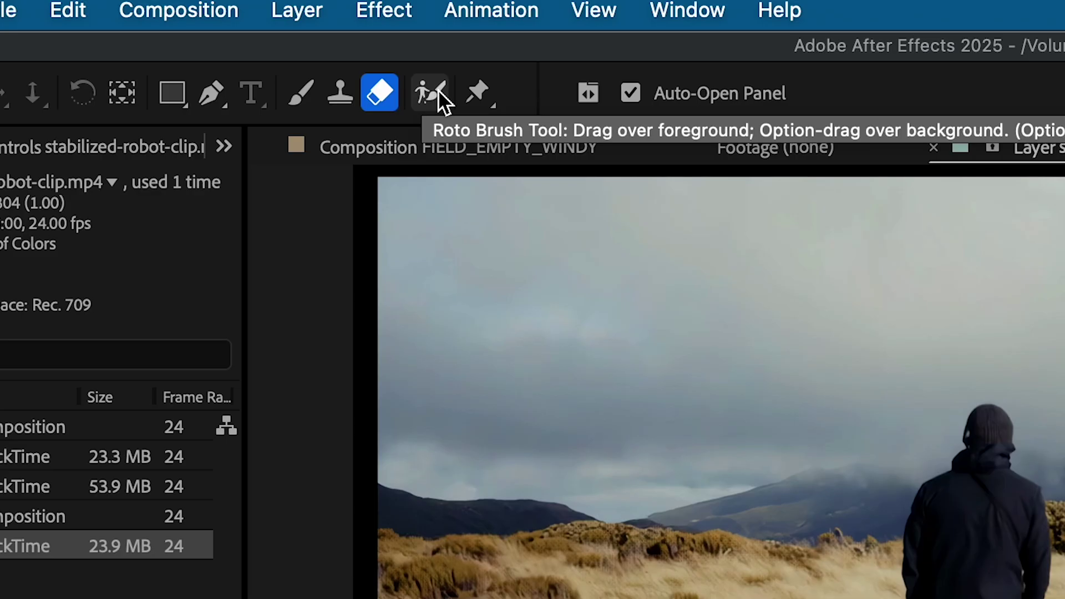
pyautogui.click(438, 88)
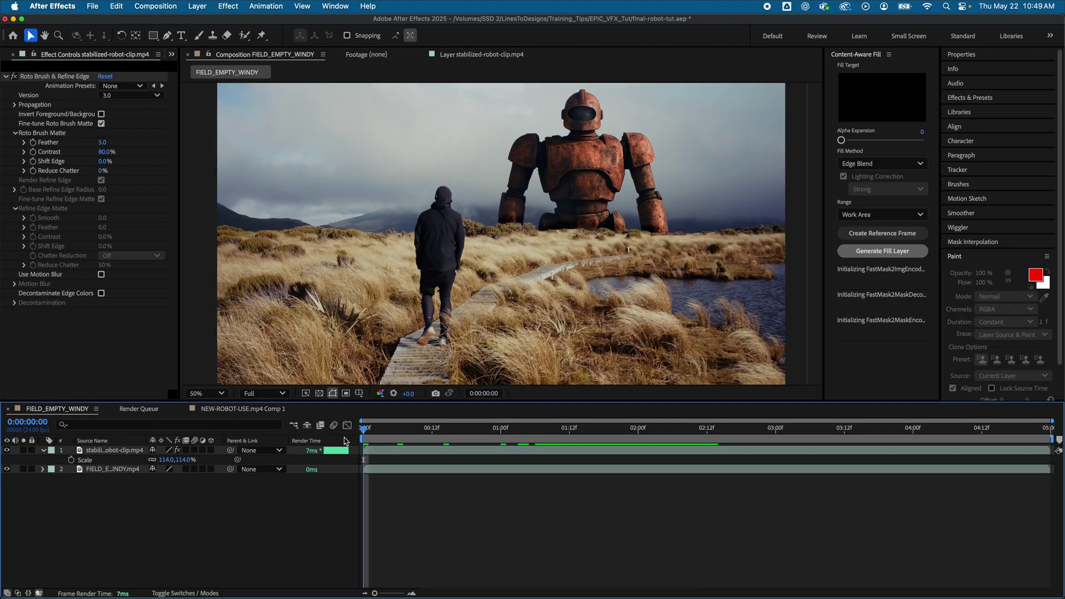
# Step: Track Camera on FIELD_EMPTY_WINDY.mp4, then create Track Solid 1 and a 3D Tracker Camera
pyautogui.rightClick(115, 470)
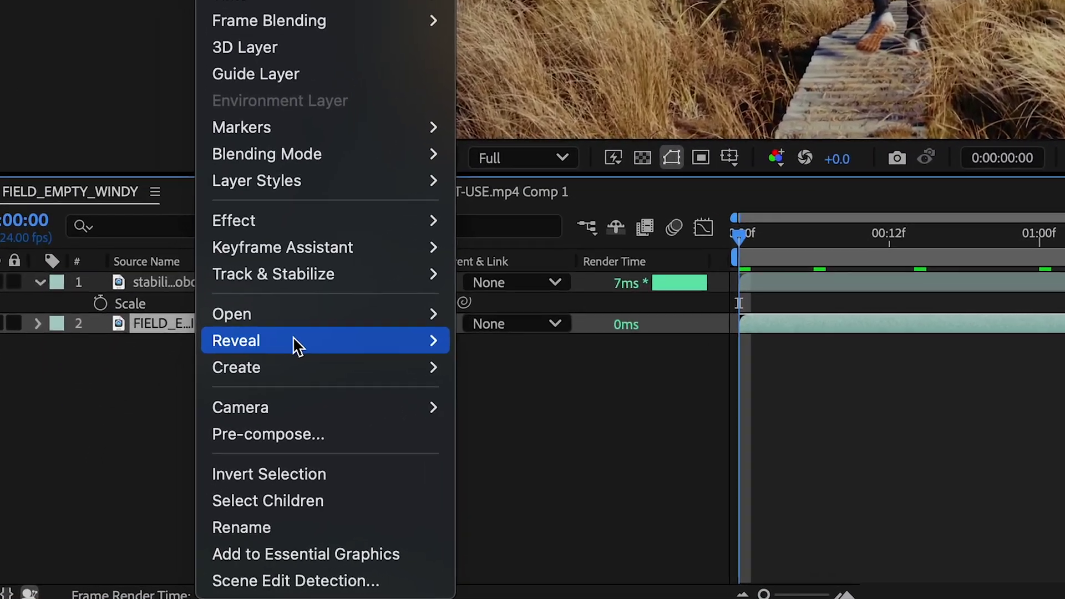
pyautogui.moveTo(172, 478)
pyautogui.moveTo(367, 265)
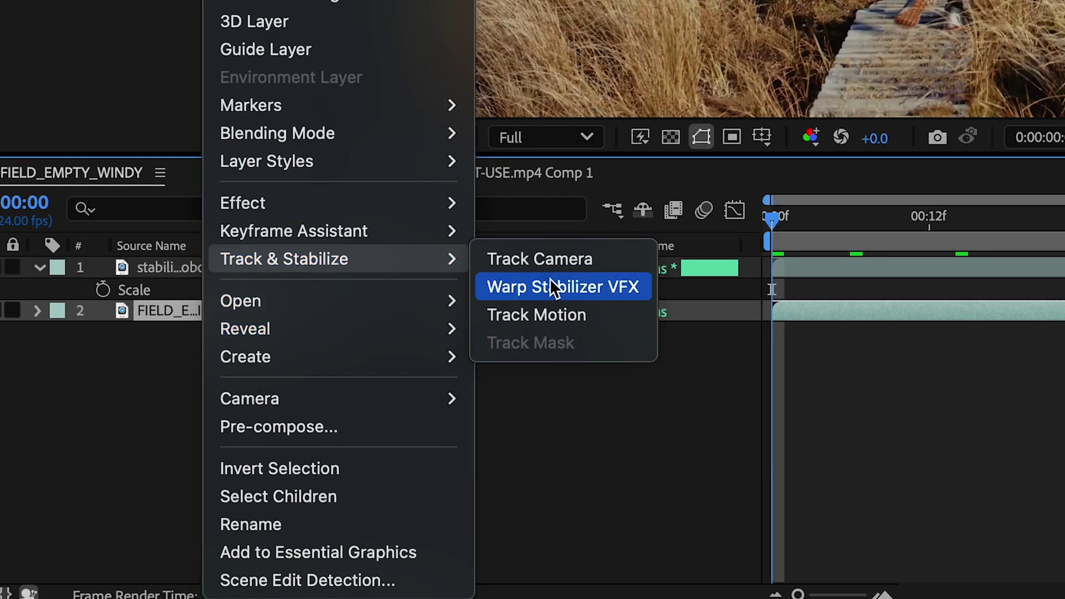
pyautogui.click(552, 262)
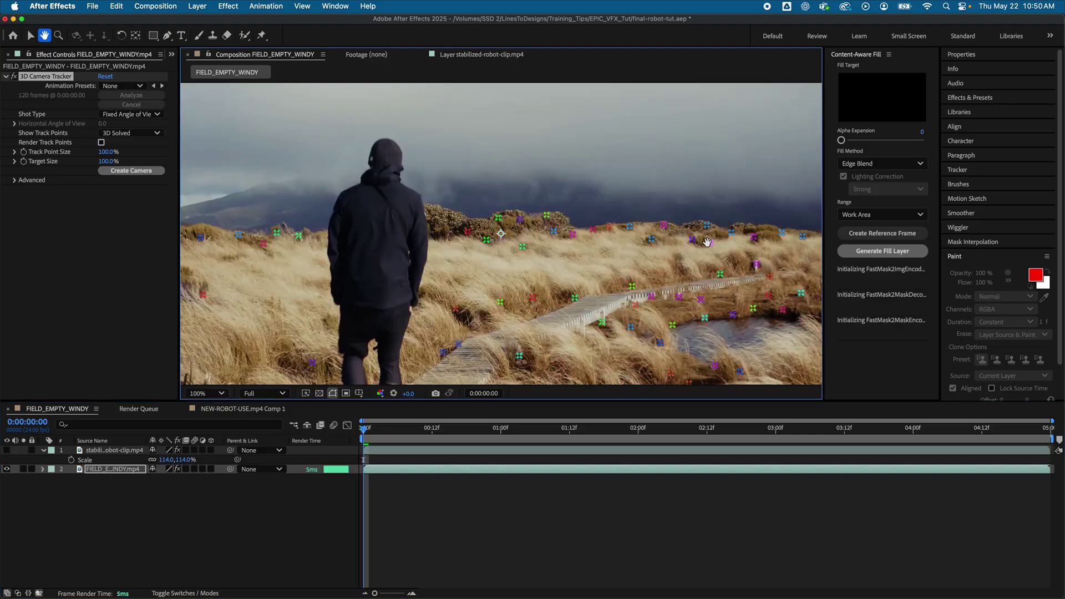
pyautogui.rightClick(657, 232)
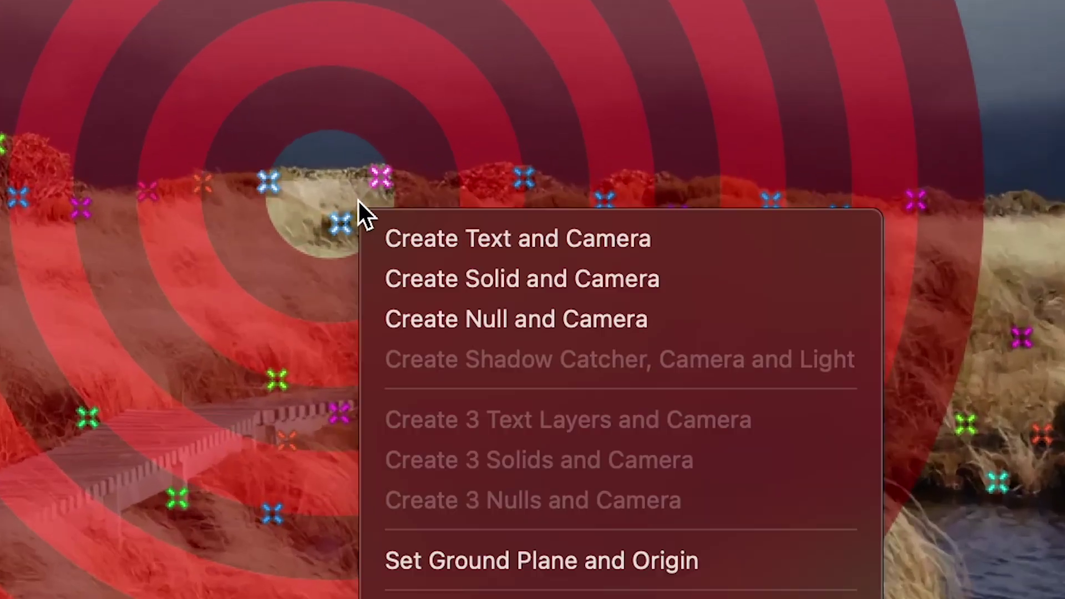
pyautogui.click(431, 283)
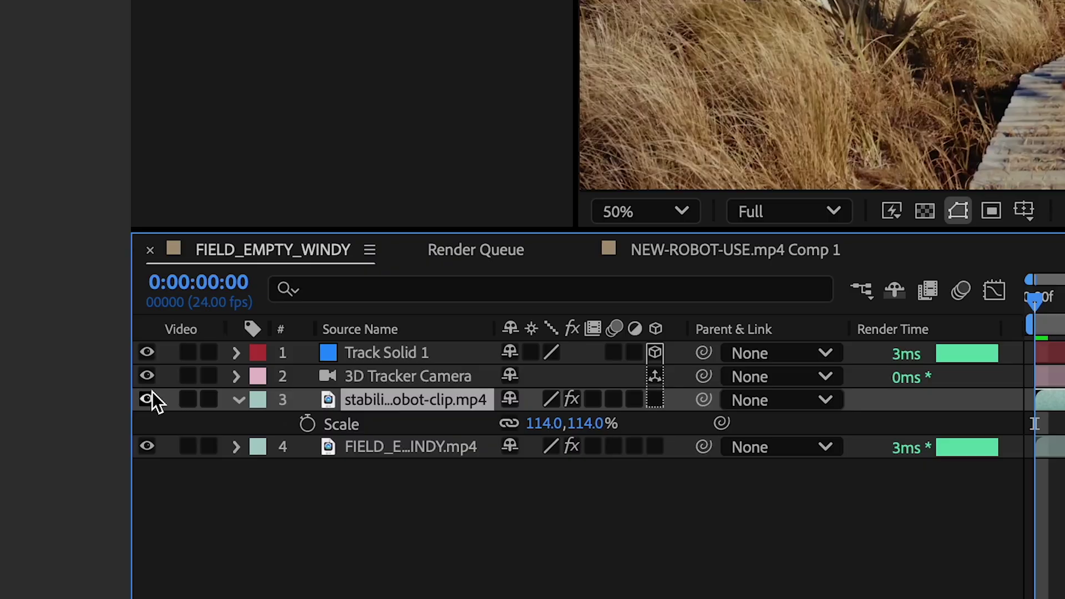
# Step: Parent a duplicated 3D robot layer to Track Solid 1, hiding the solid and flat copy
pyautogui.click(152, 394)
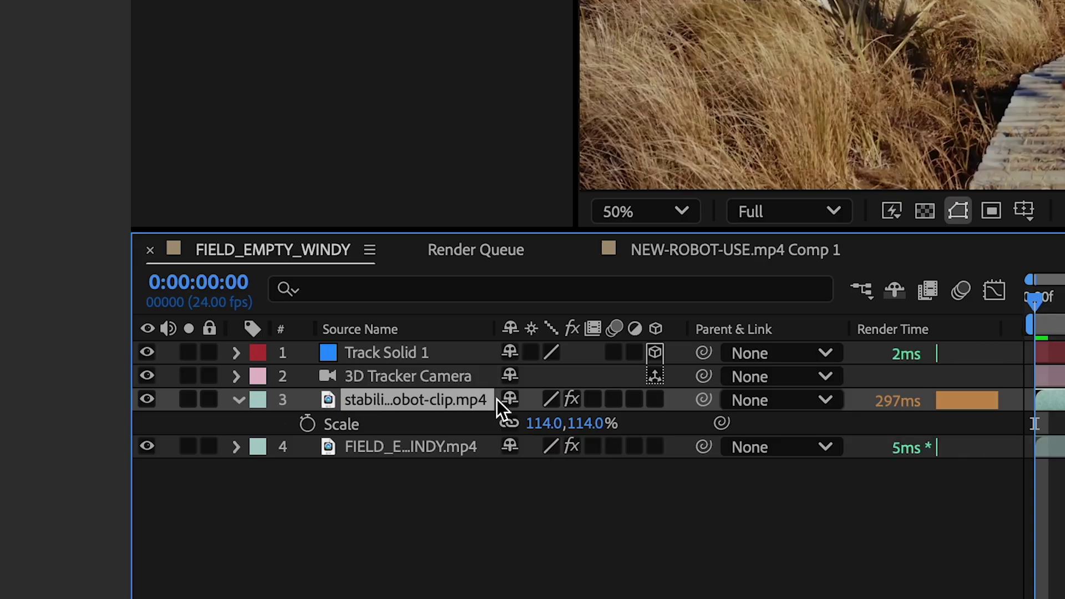
pyautogui.hotkey('ctrl', 'd')
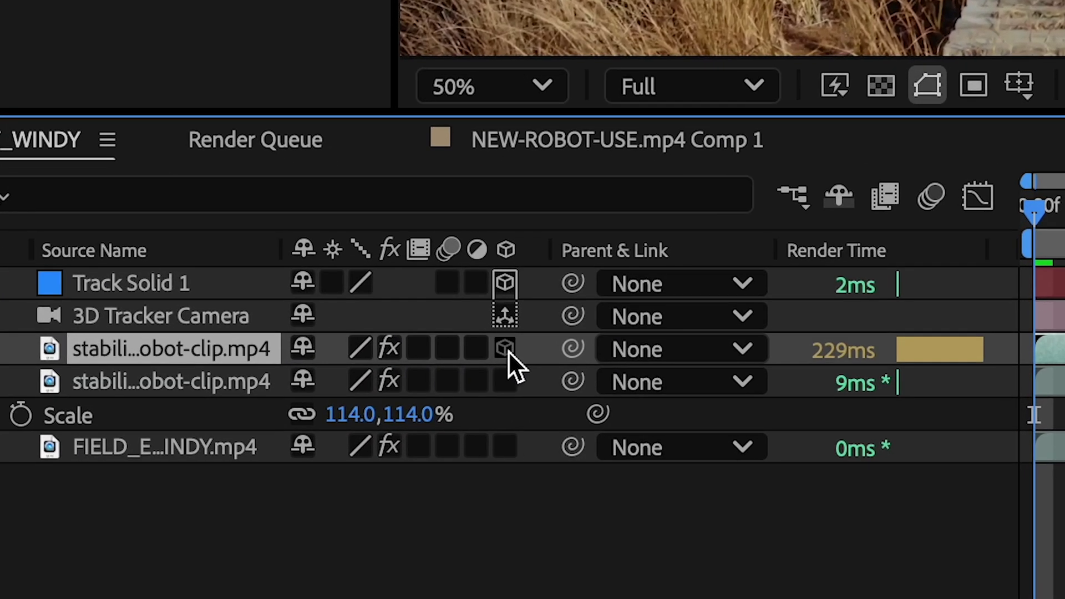
pyautogui.click(506, 349)
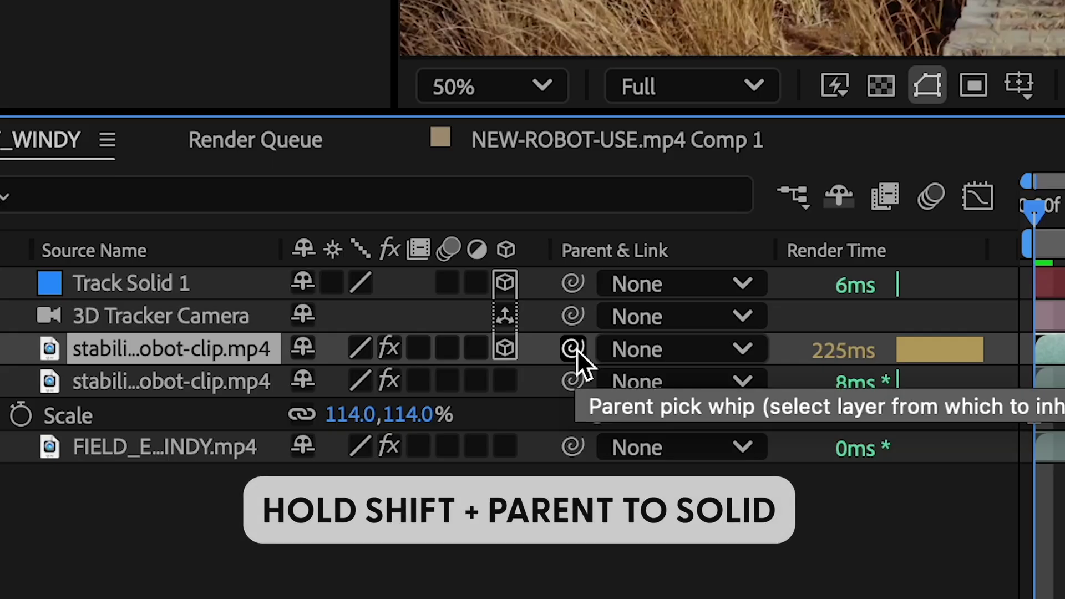
pyautogui.moveTo(577, 349); pyautogui.dragTo(393, 291)
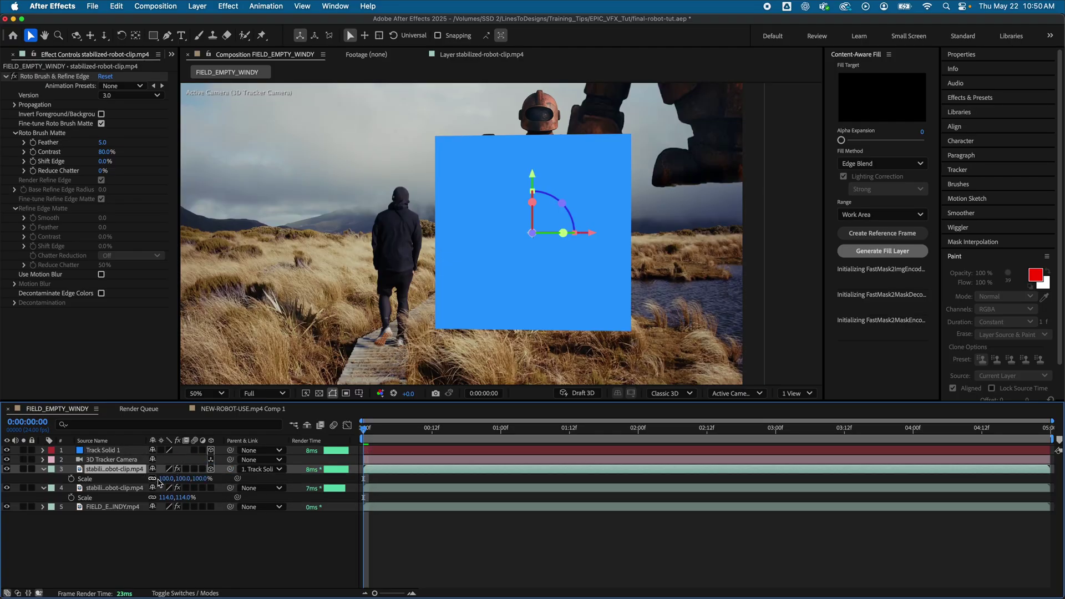
pyautogui.click(7, 450)
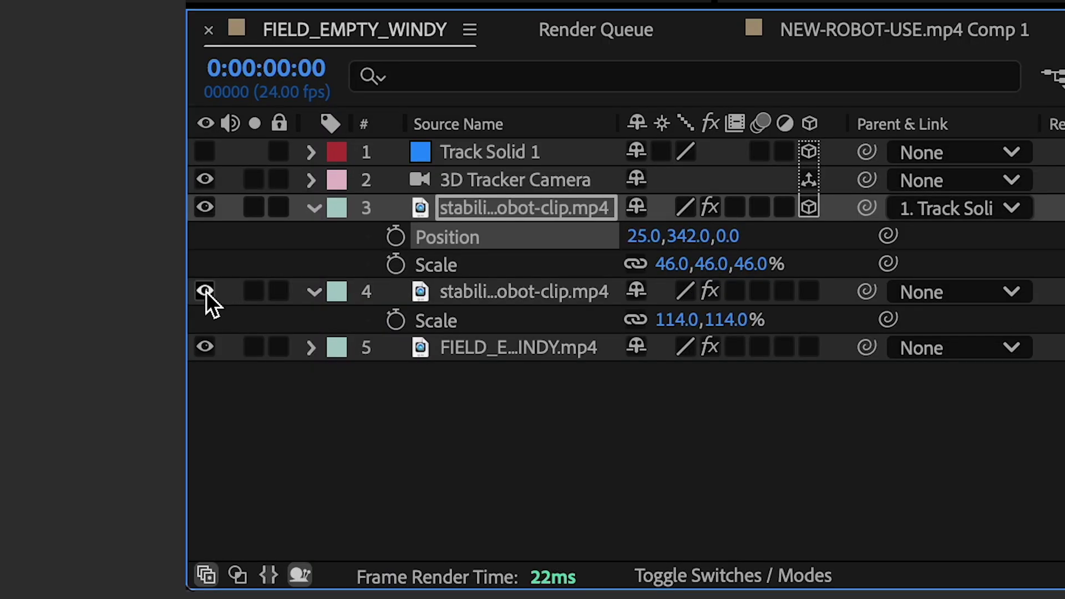
pyautogui.click(205, 291)
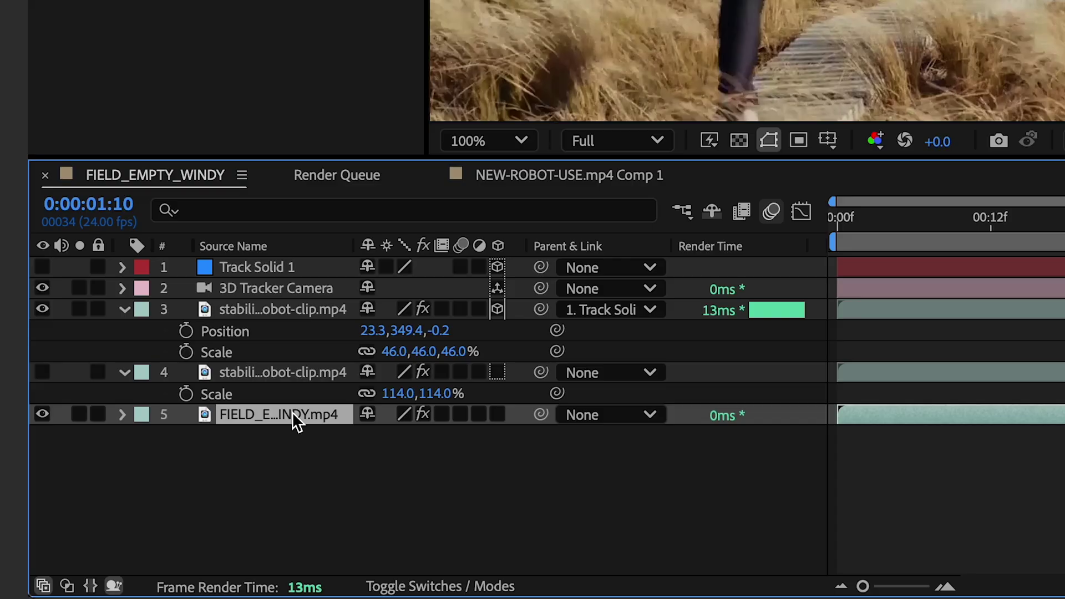
# Step: Put a field footage copy on top and track its foreground Mask 1 forward
pyautogui.press('super+d')
pyautogui.moveTo(112, 515); pyautogui.dragTo(108, 450)
pyautogui.moveTo(268, 266); pyautogui.dragTo(270, 260)
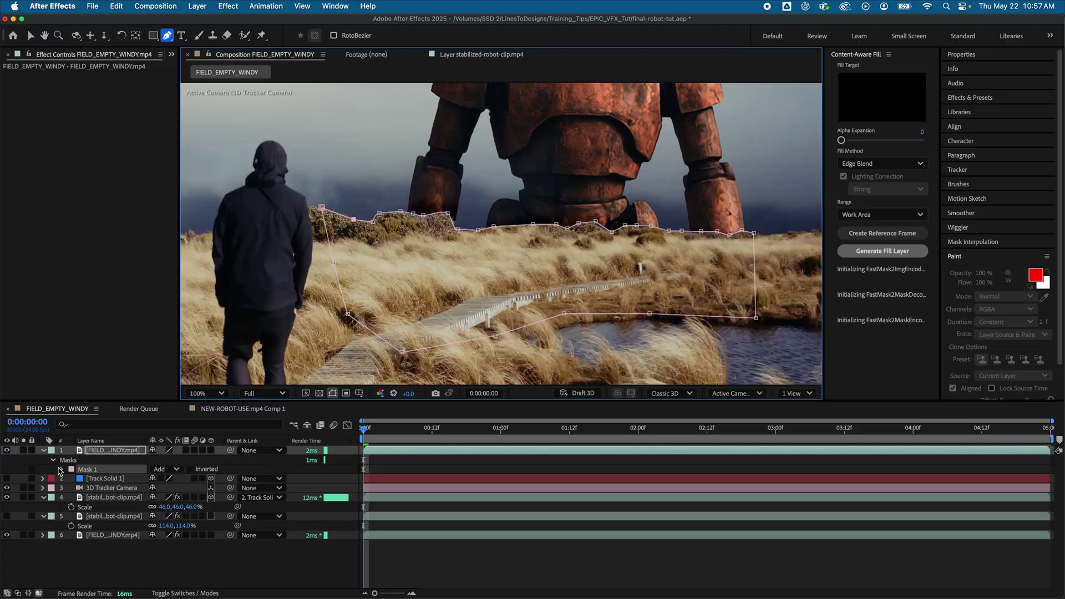
pyautogui.click(61, 469)
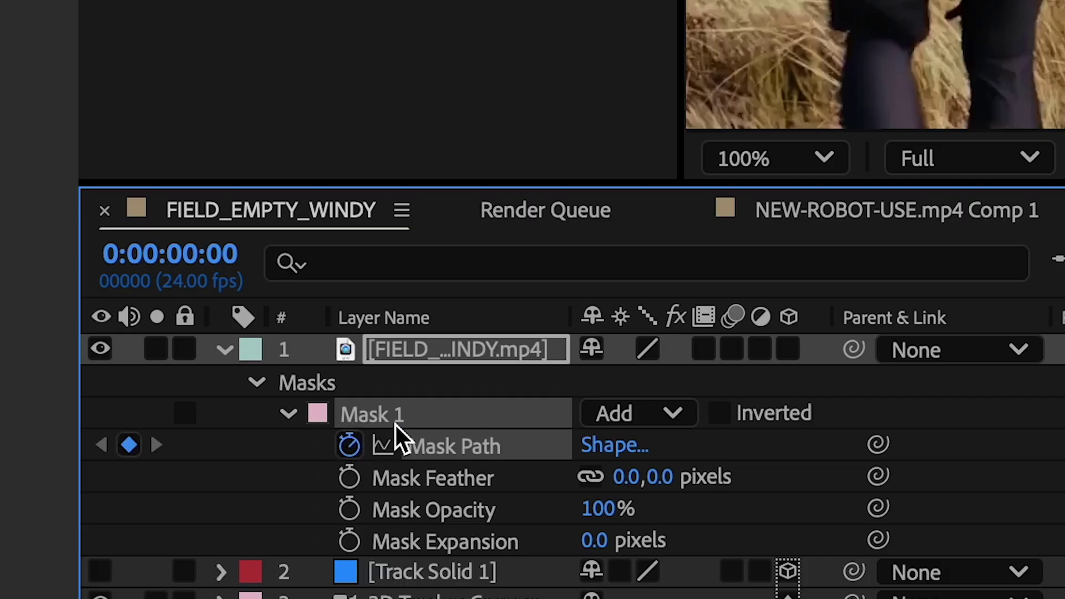
pyautogui.rightClick(436, 414)
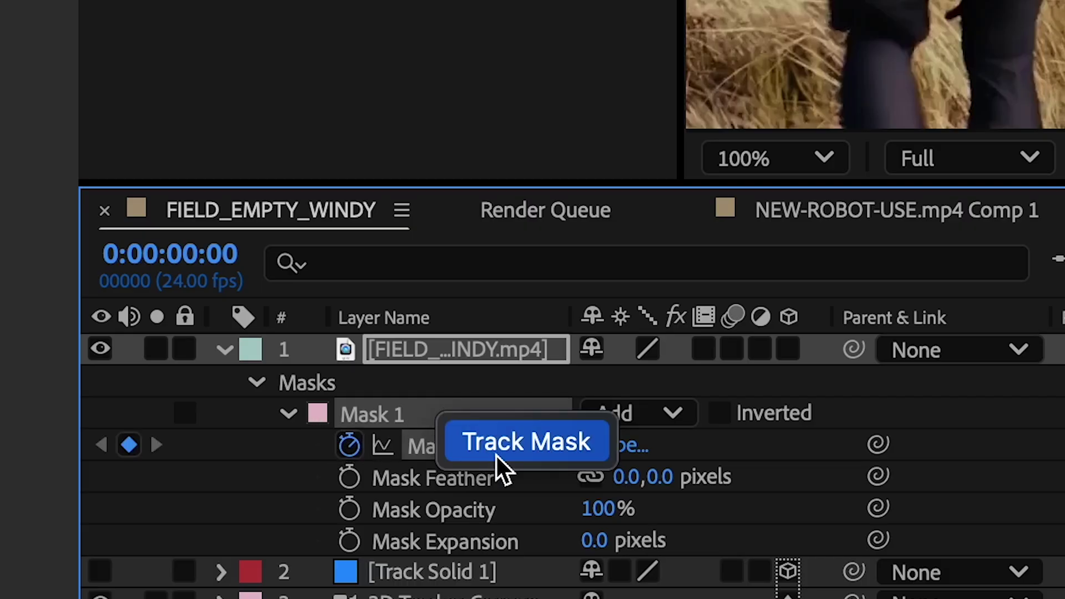
pyautogui.click(480, 459)
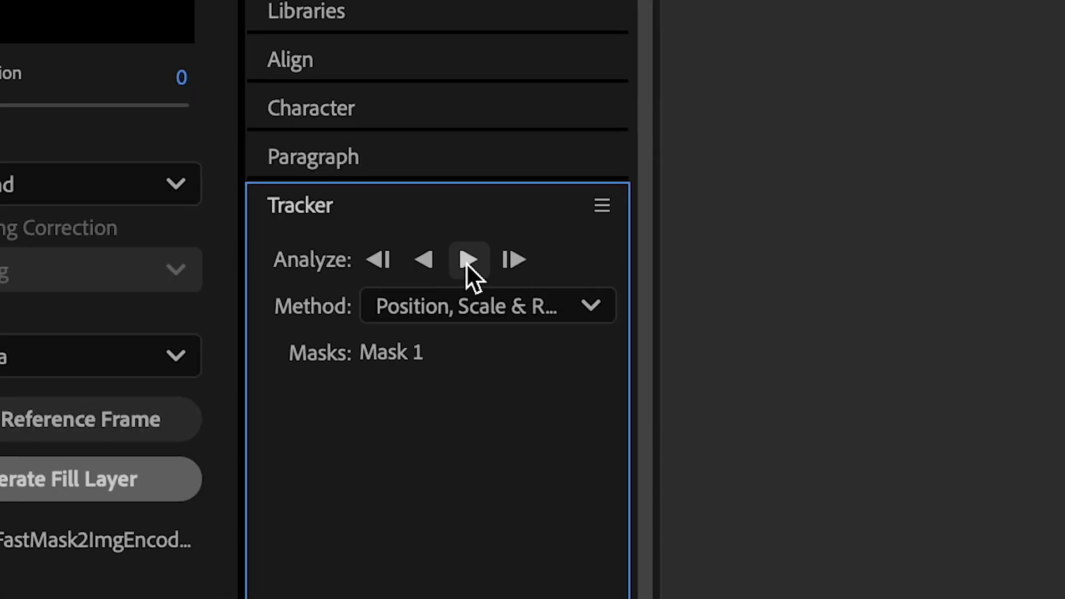
pyautogui.click(466, 261)
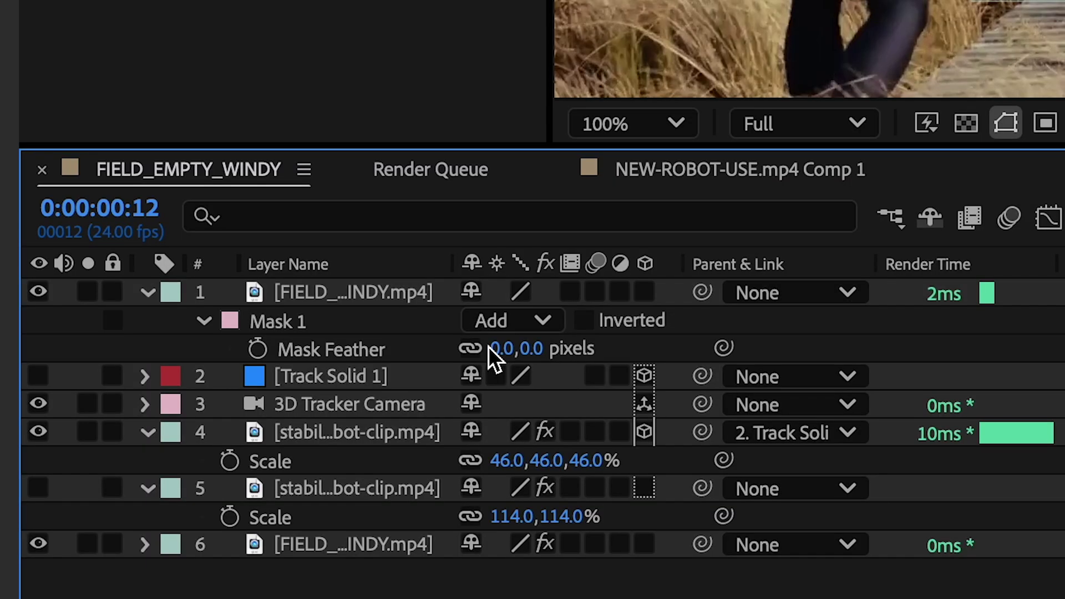
# Step: Set Mask 1 feather to 20 pixels and preview the composite
pyautogui.click(505, 348)
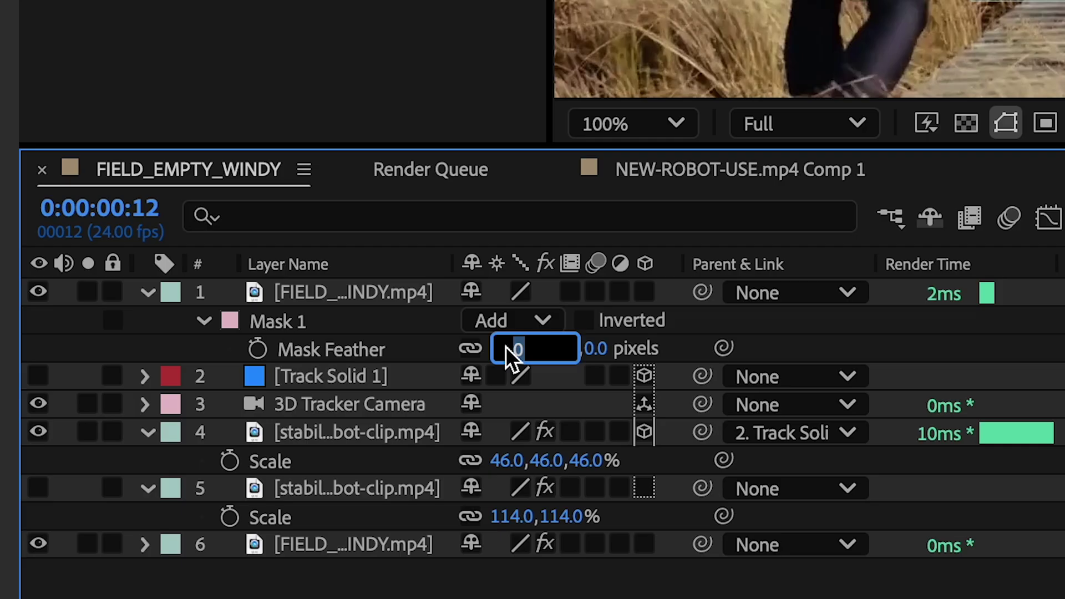
pyautogui.write('20')
pyautogui.press('Return')
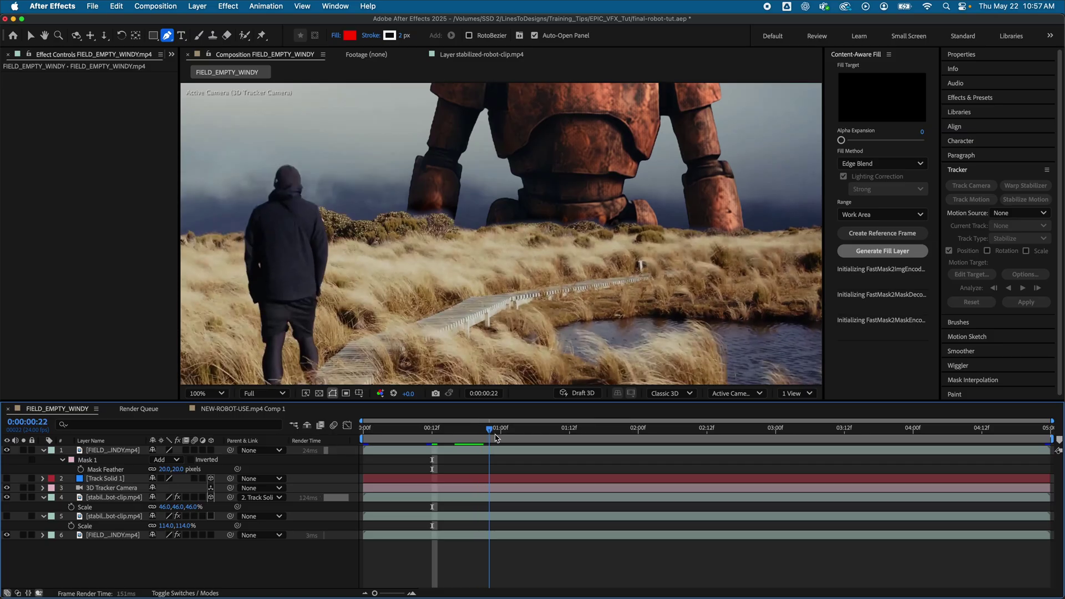
pyautogui.press('space')
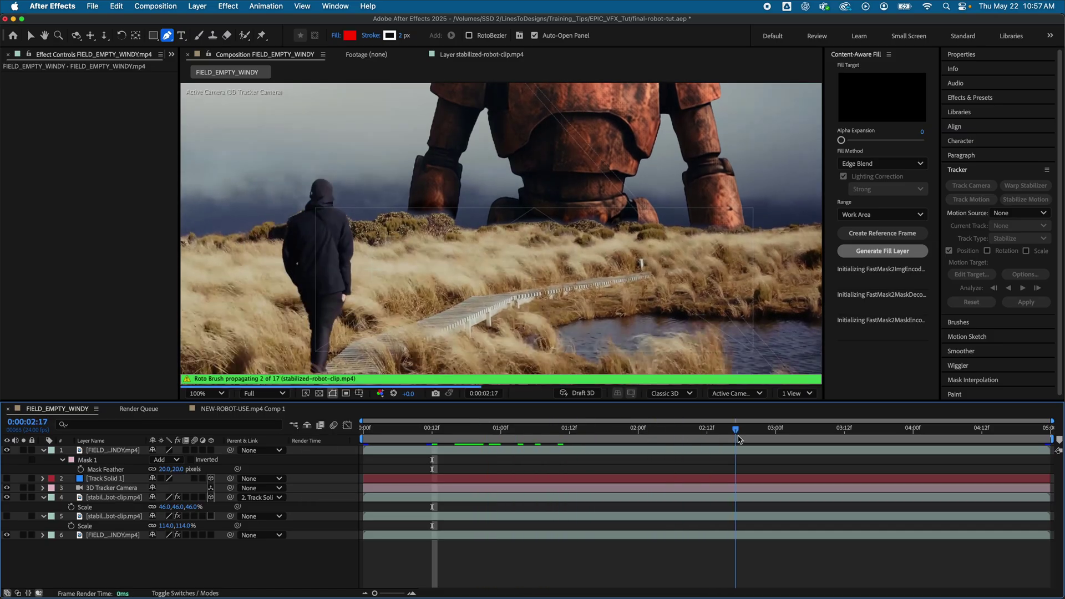